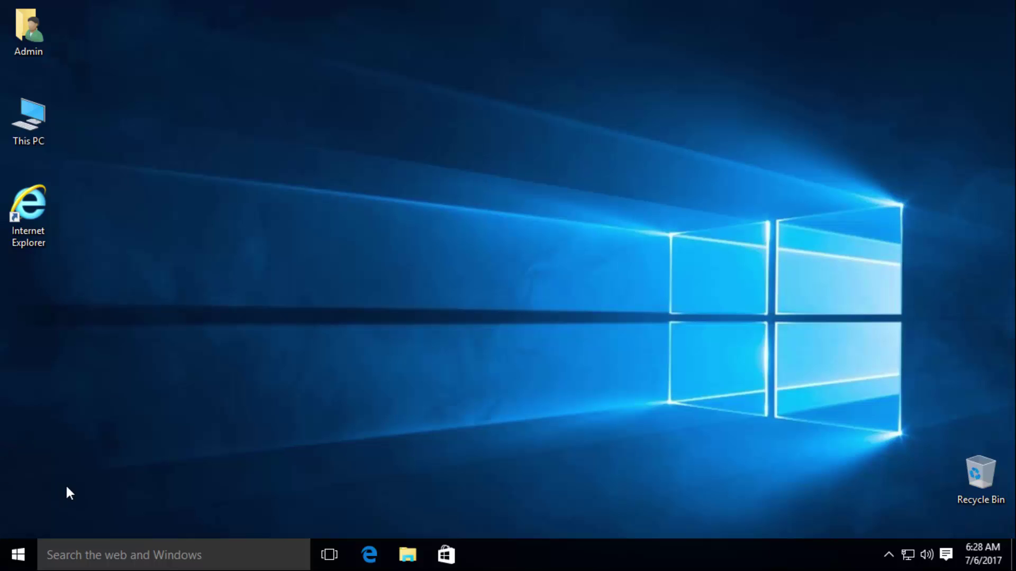
Step: View the Admin account options from Start and sign back in as Admin
click(19, 556)
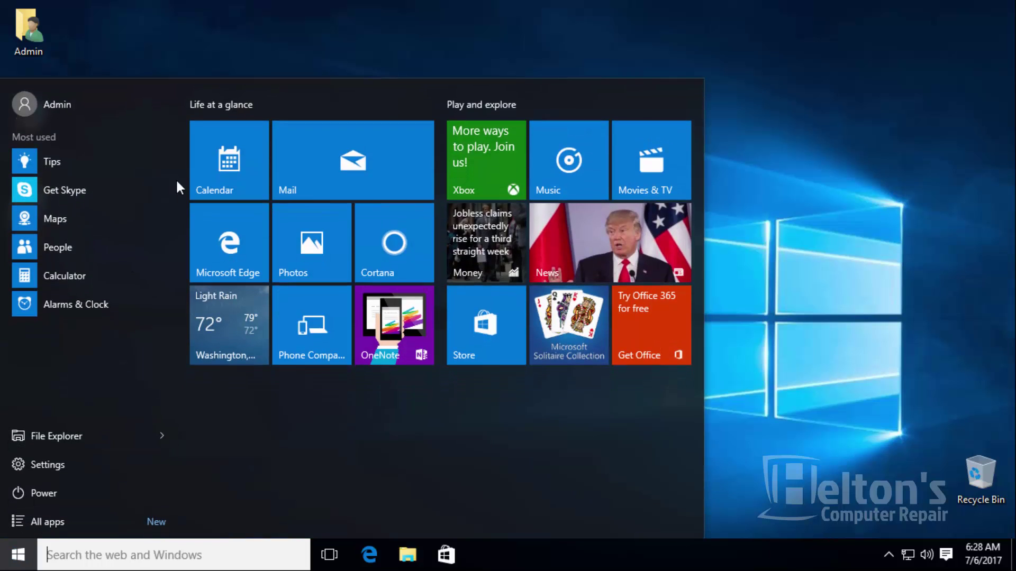
click(99, 110)
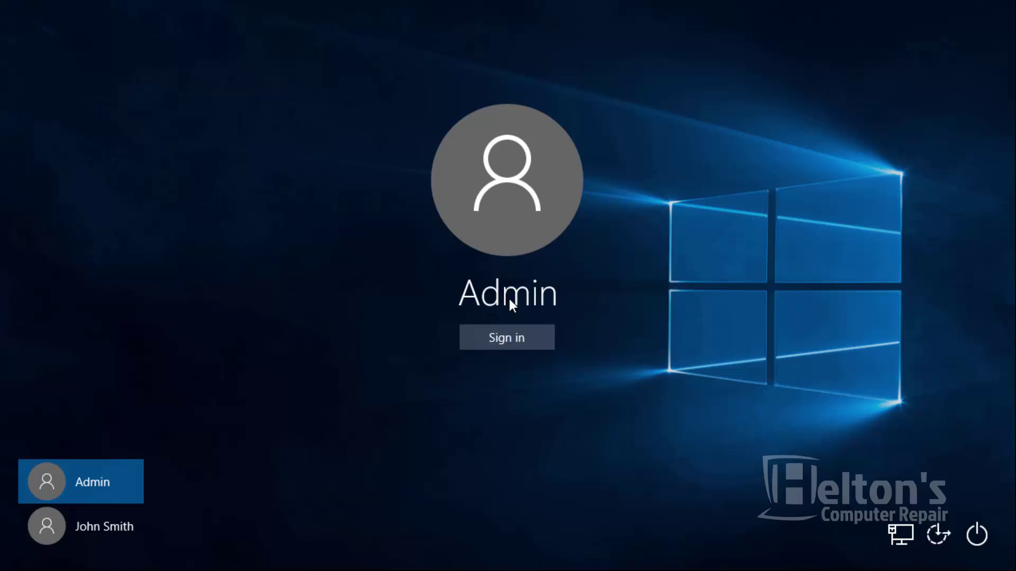
click(491, 343)
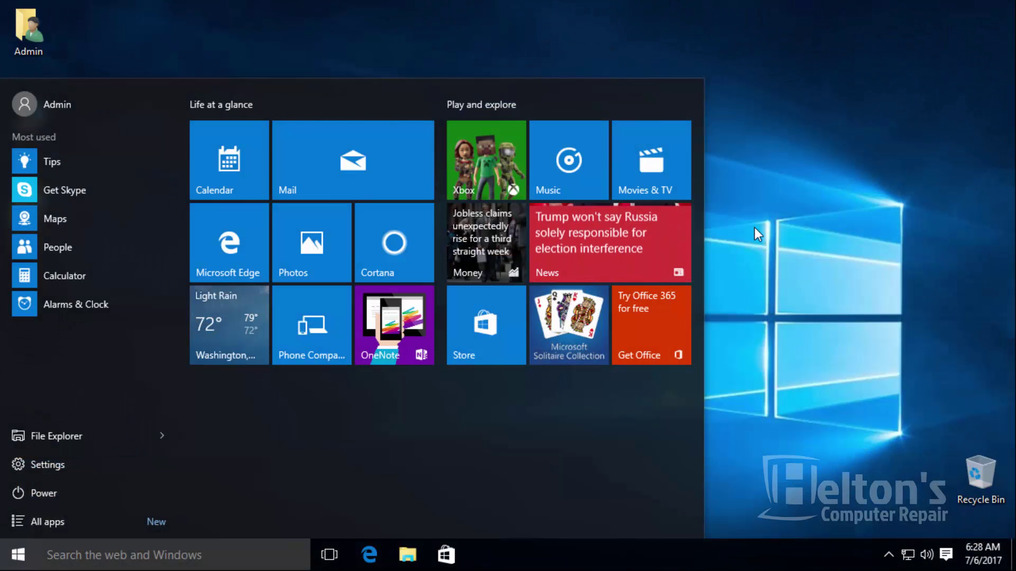
click(786, 223)
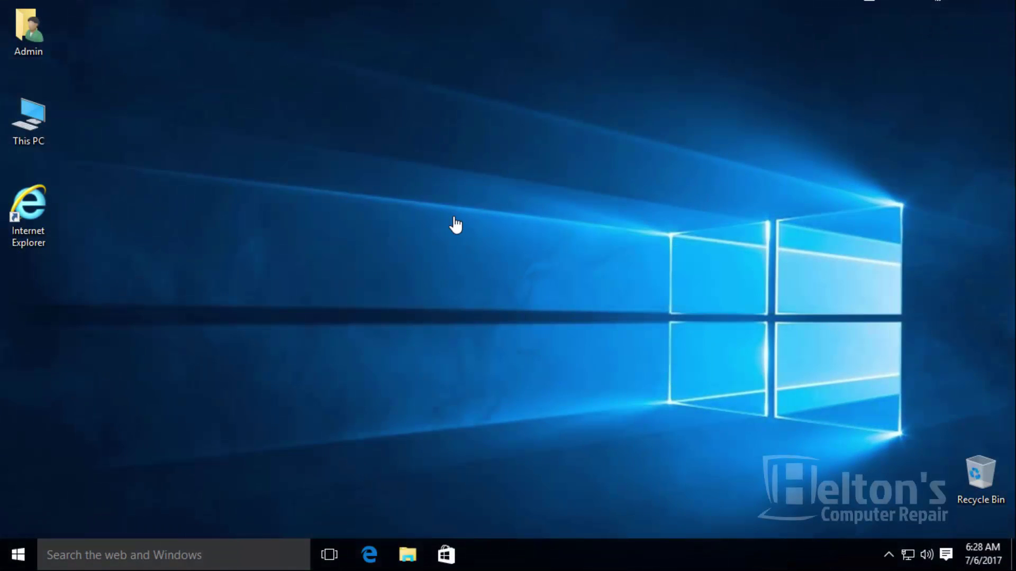
Step: Reopen Start to see the other user accounts, dismiss it, then reopen Start for searching
click(17, 558)
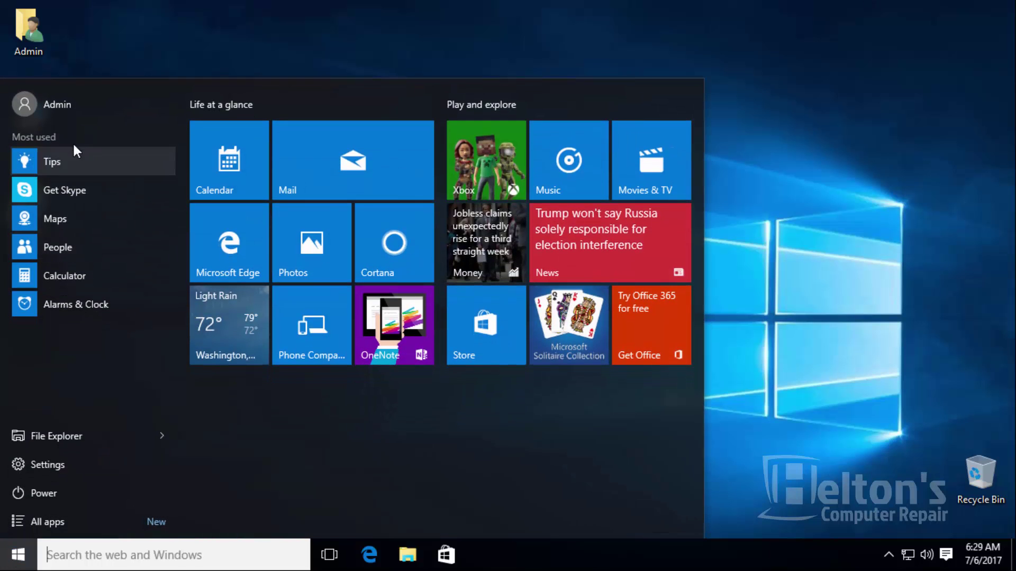
click(63, 110)
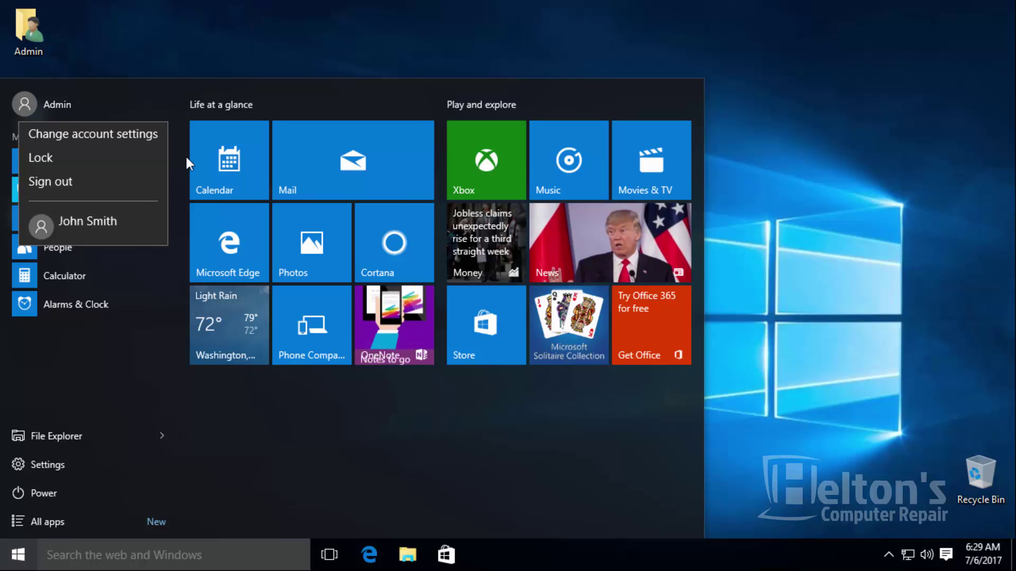
click(264, 56)
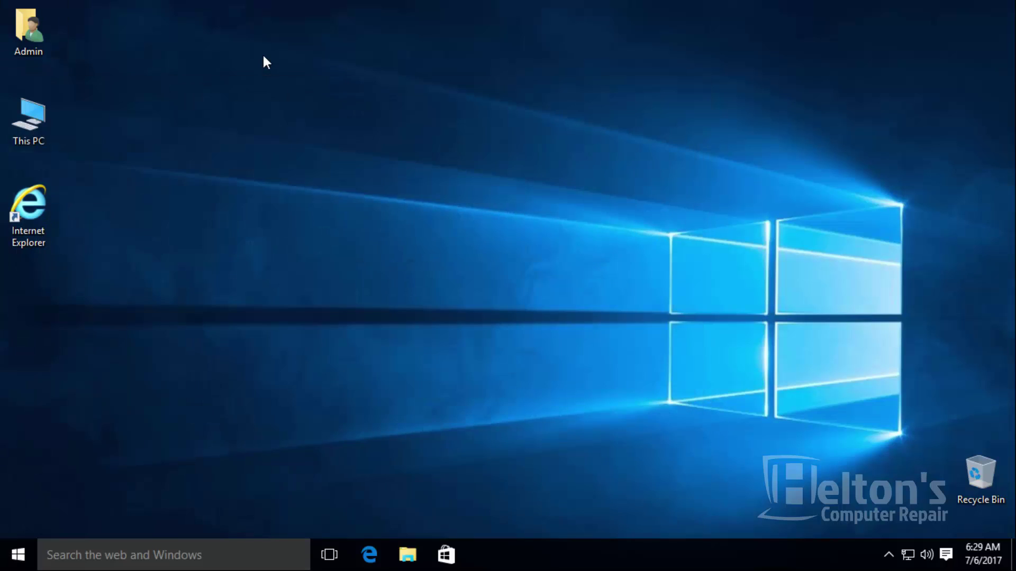
click(19, 564)
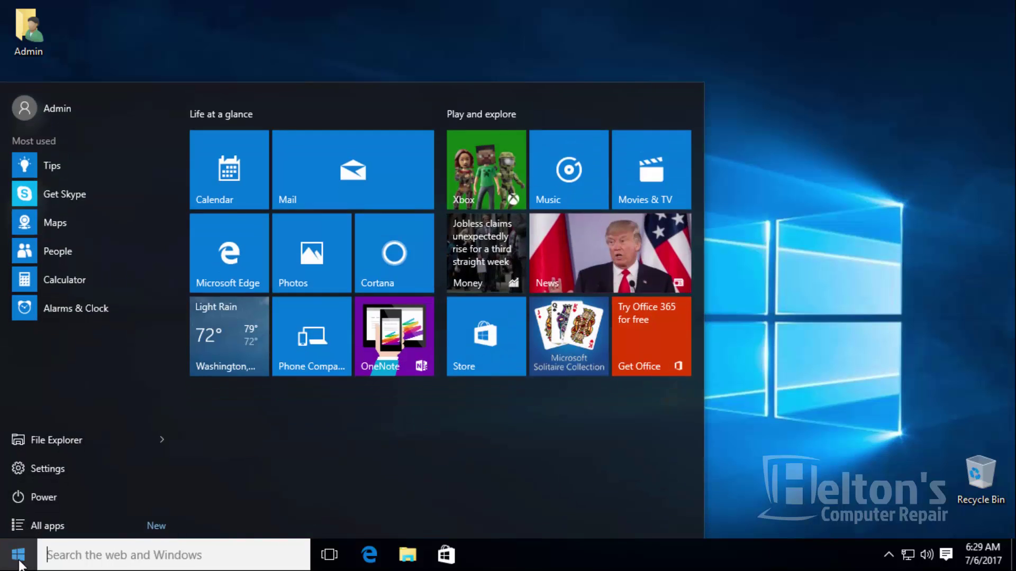
Step: Copy the second account's user name from netplwiz's user properties, then close both dialogs unchanged
text(r)
key(BackSpace)
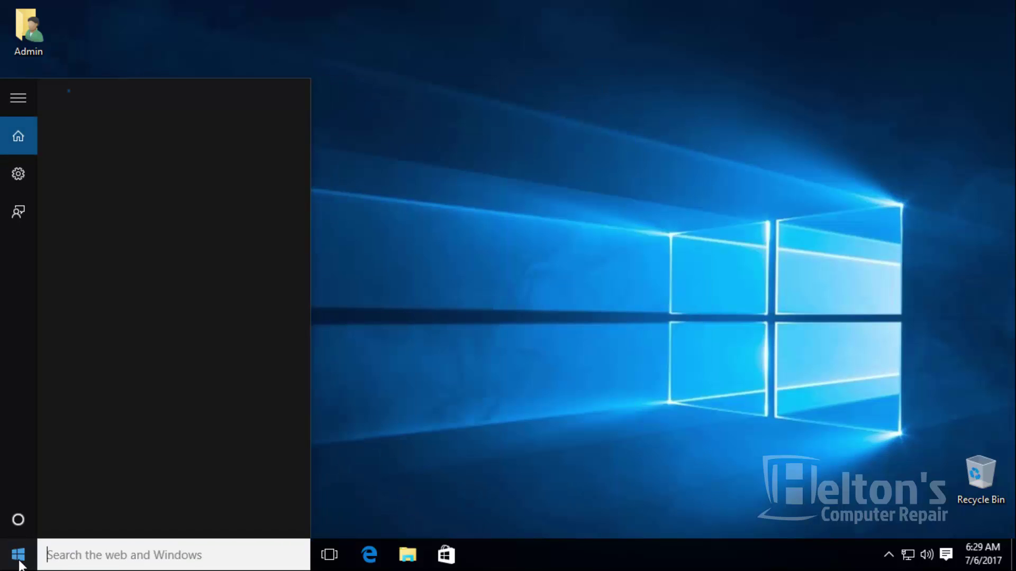
text(netplwiz)
key(Return)
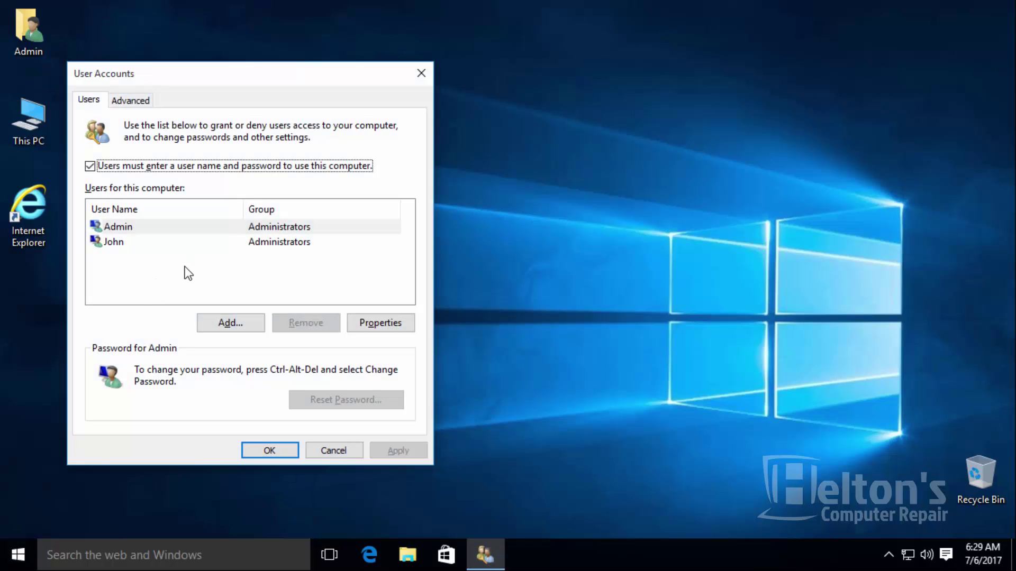
double_click(144, 242)
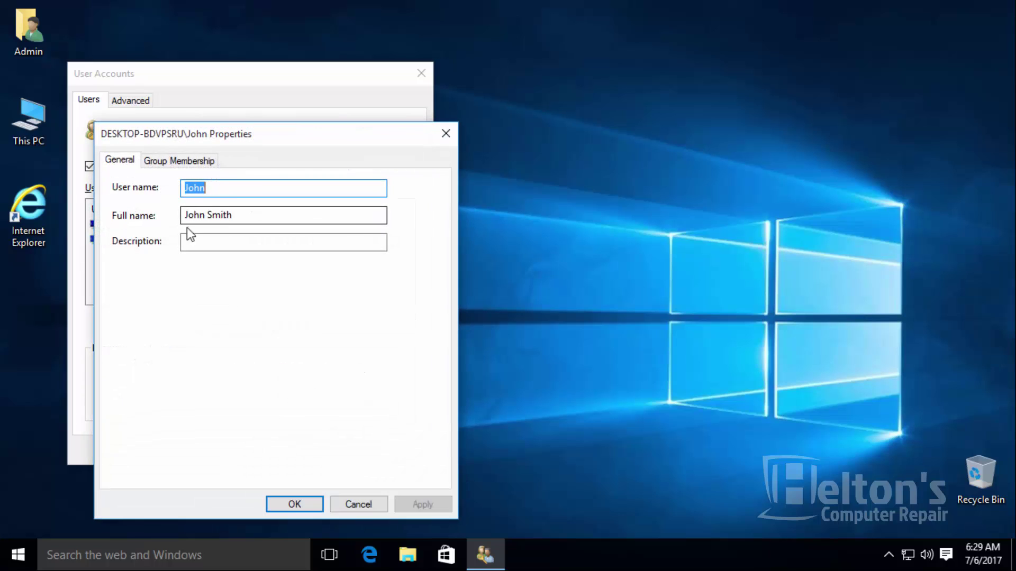
drag(189, 215, 164, 191)
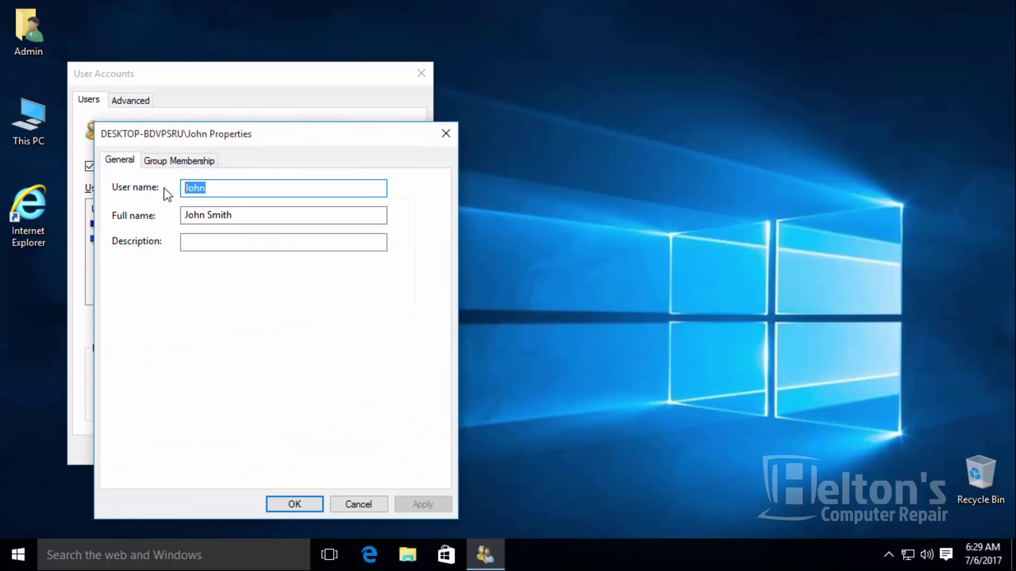
right_click(199, 190)
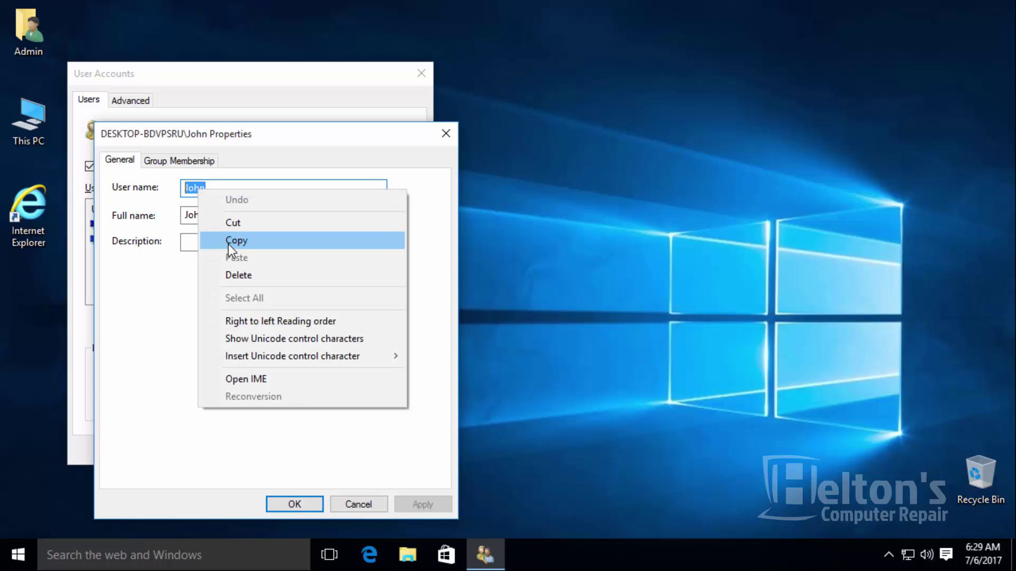
click(229, 241)
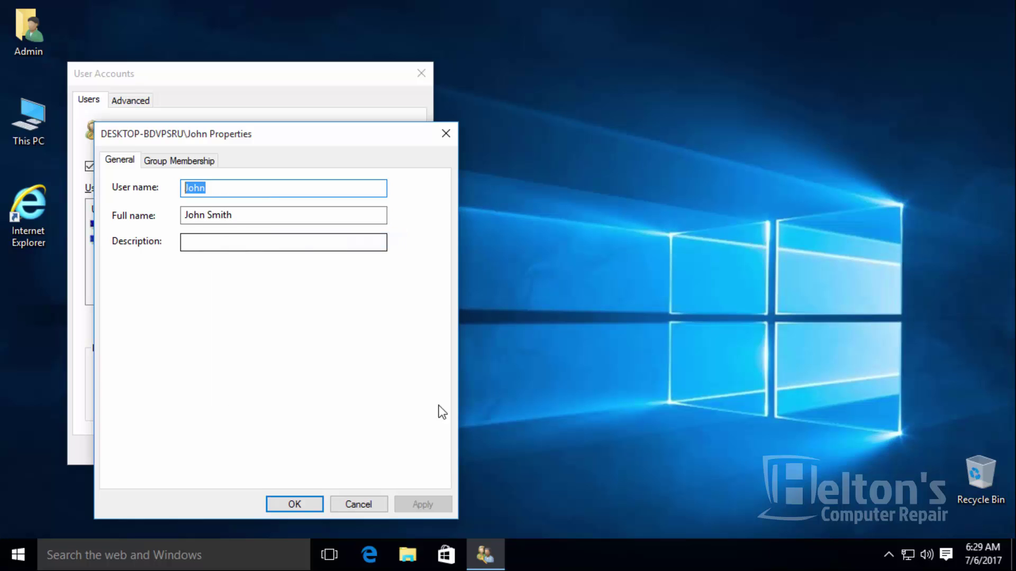
click(306, 506)
click(277, 448)
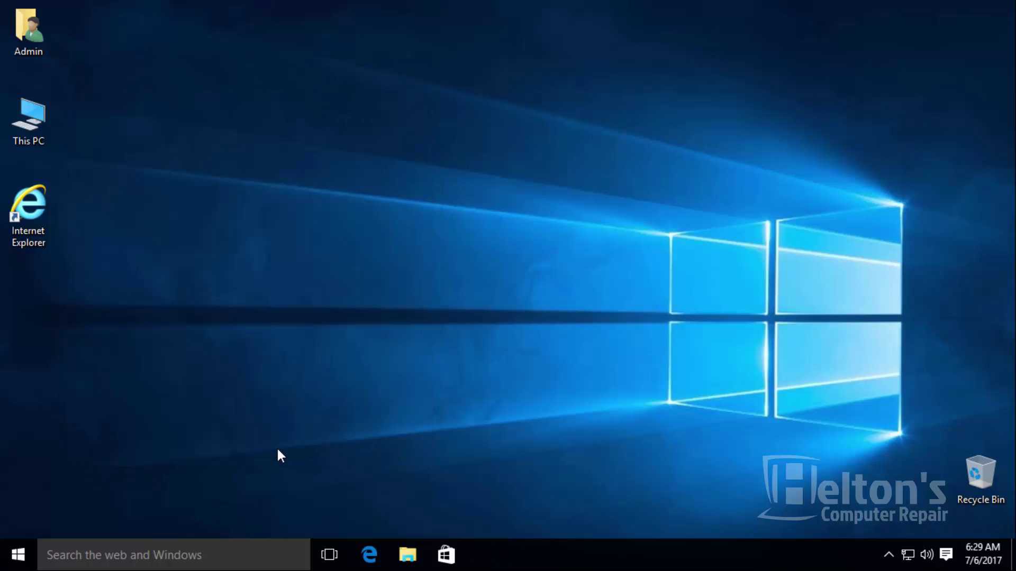
Step: Launch Registry Editor via a regedit search and approve the UAC prompt
key(Down)
key(Down)
click(36, 461)
click(25, 541)
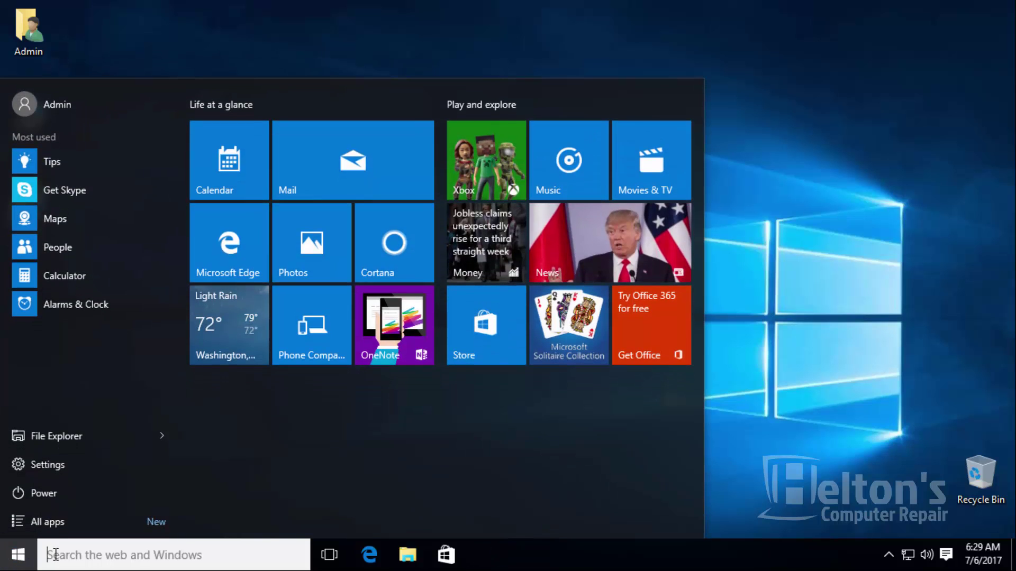
click(55, 555)
text(regedit)
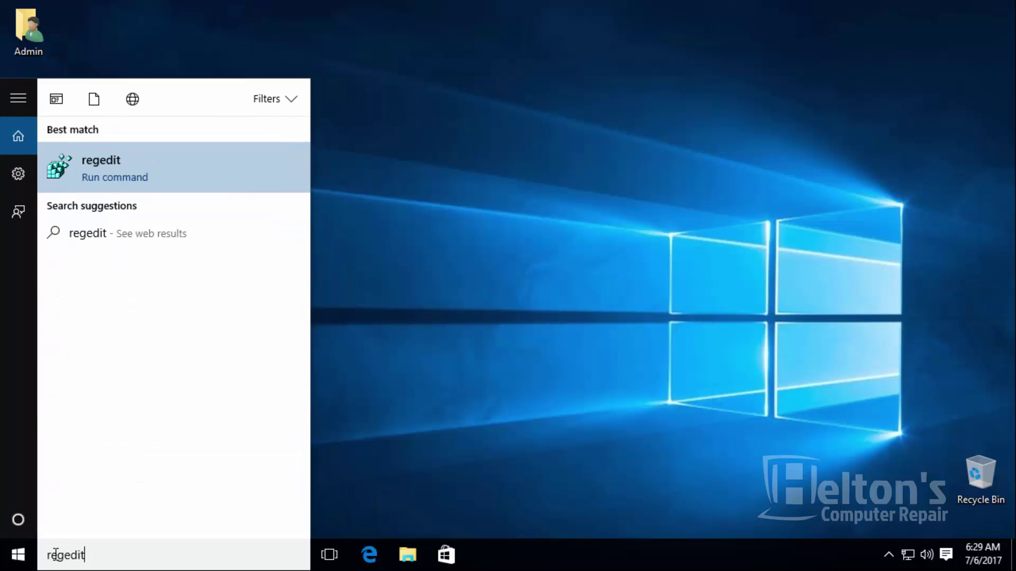
key(Return)
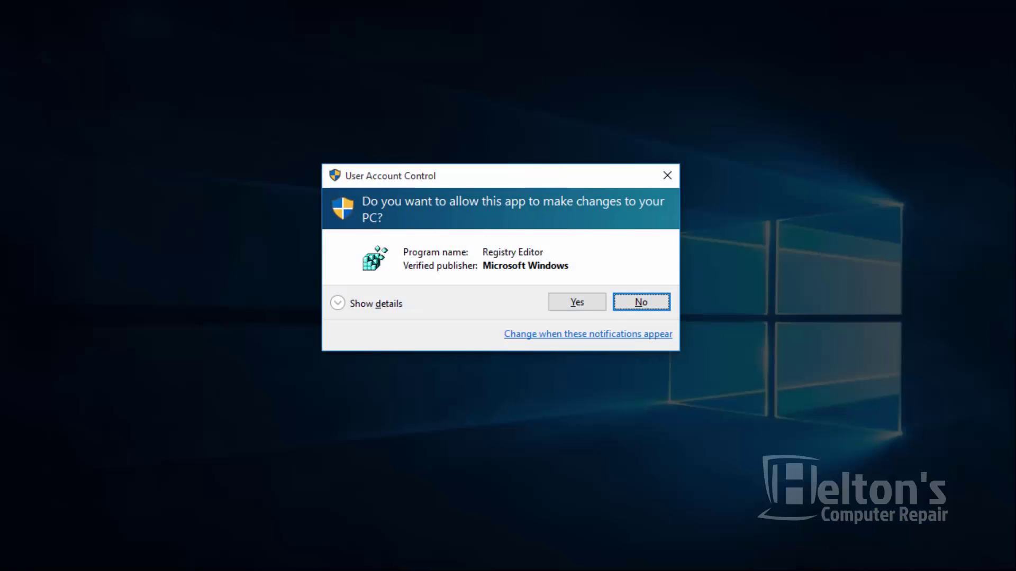
click(577, 307)
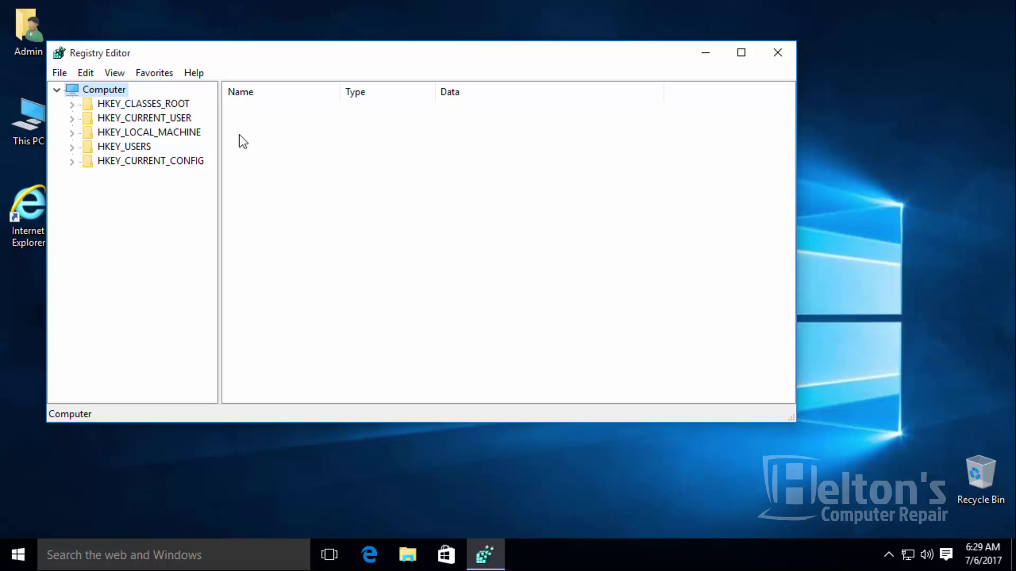
Step: Navigate to HKEY_LOCAL_MACHINE\SOFTWARE\Microsoft\Windows NT\CurrentVersion
click(137, 138)
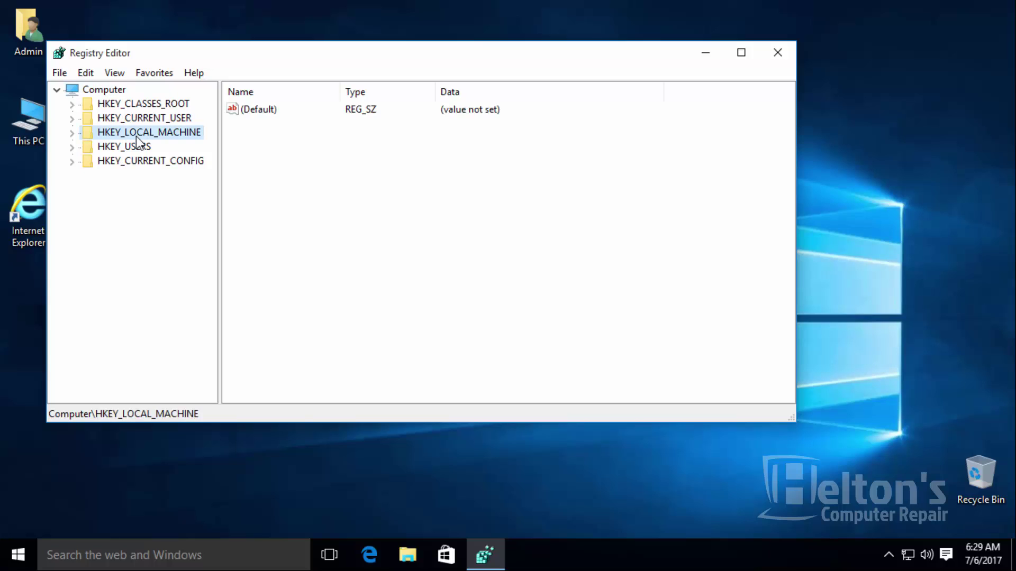
double_click(136, 137)
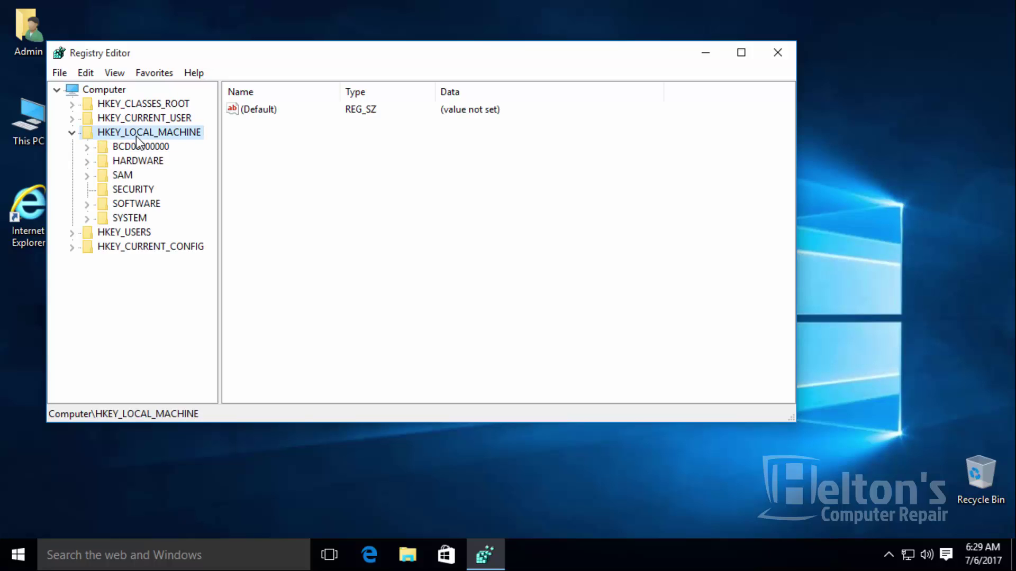
double_click(134, 204)
drag(209, 217, 210, 266)
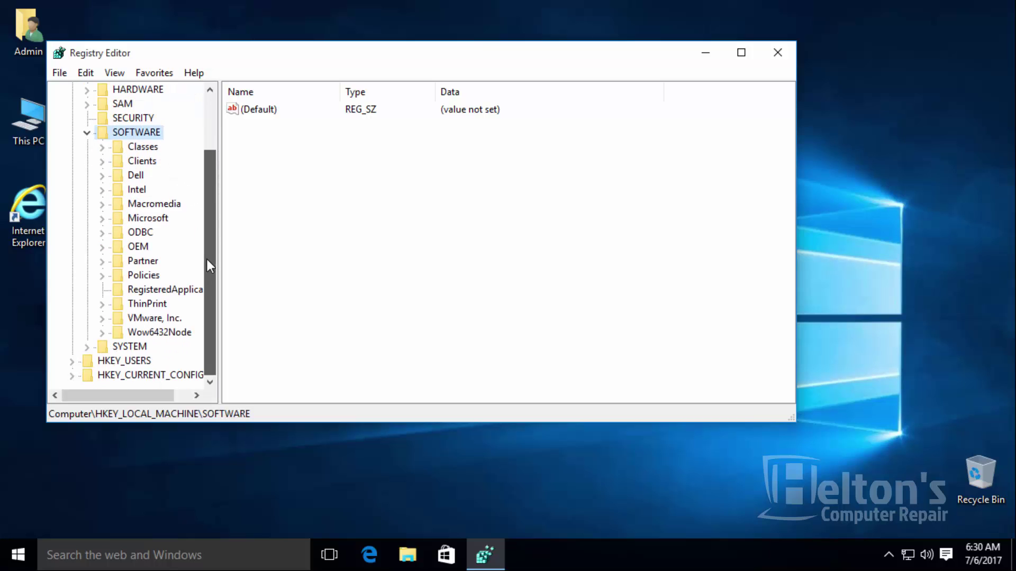
double_click(151, 220)
drag(202, 131, 211, 341)
double_click(182, 264)
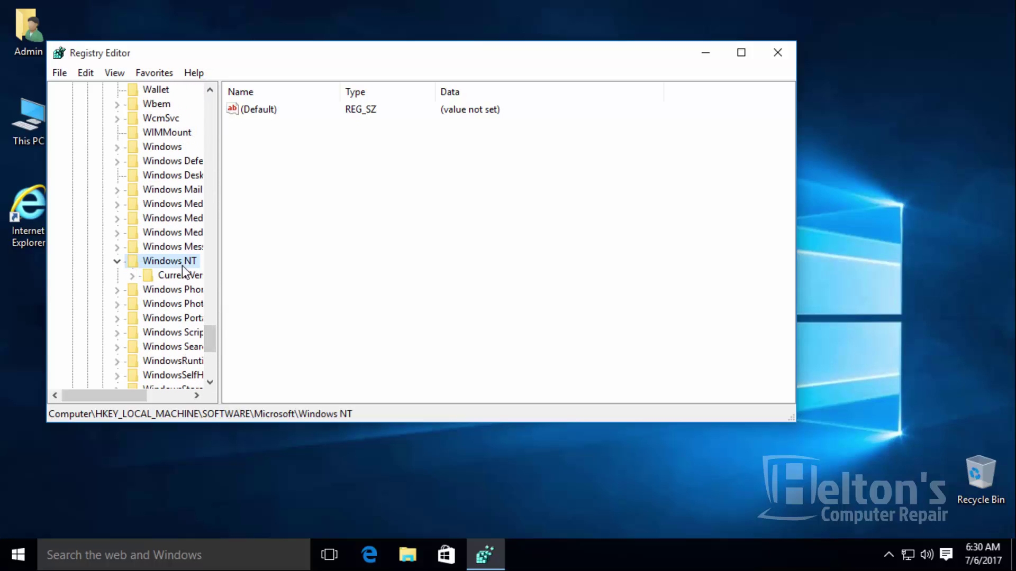
double_click(166, 276)
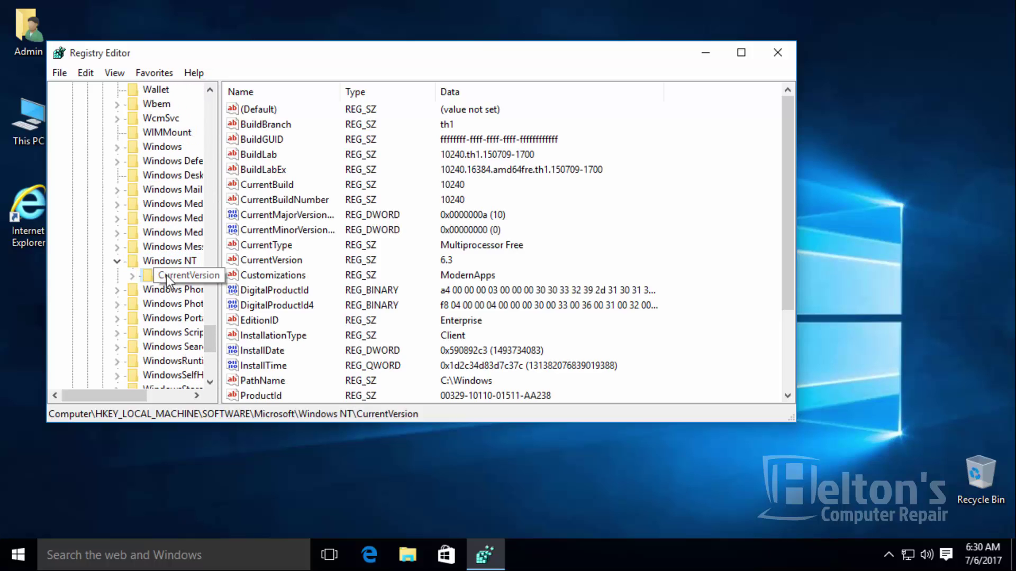
drag(109, 396, 147, 404)
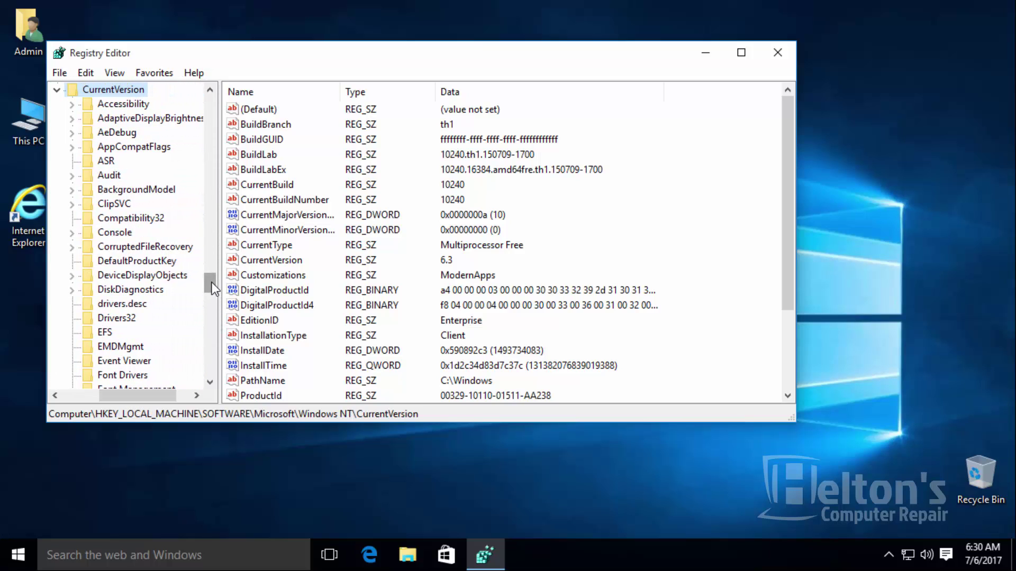
drag(208, 282, 209, 344)
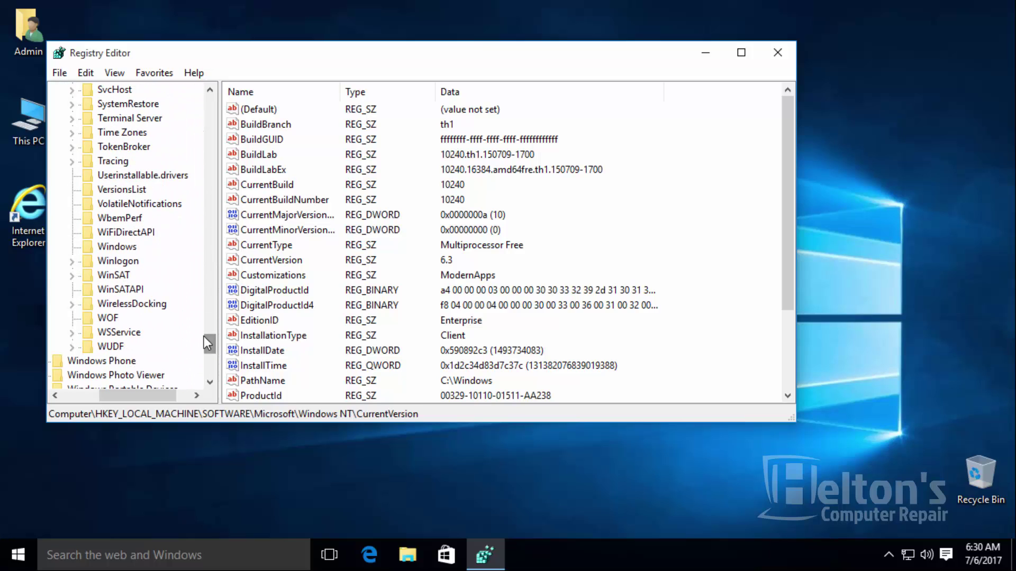
Step: Open the Winlogon key and add a new subkey named SpecialAccounts
double_click(126, 263)
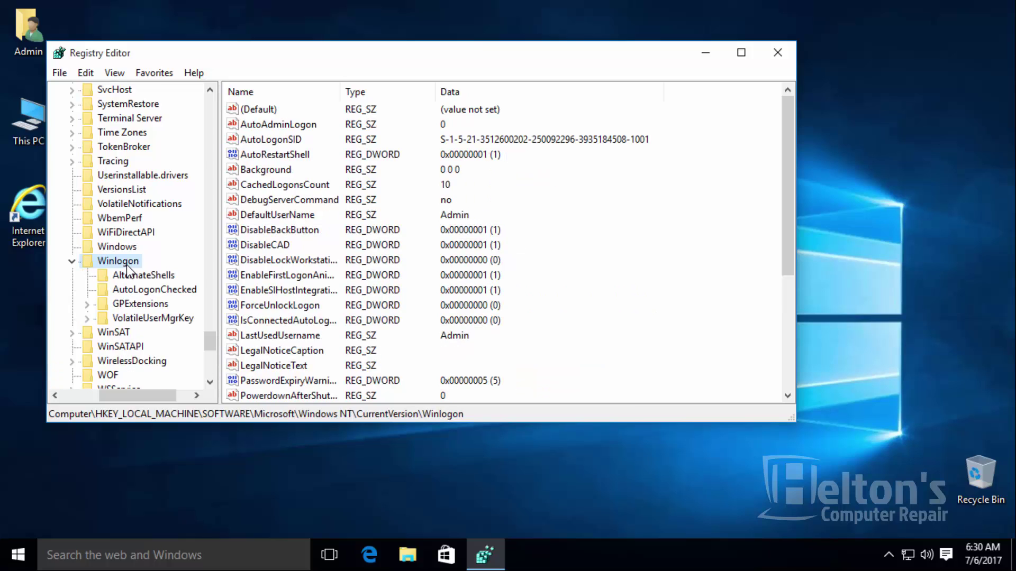
right_click(127, 265)
mouse_move(227, 299)
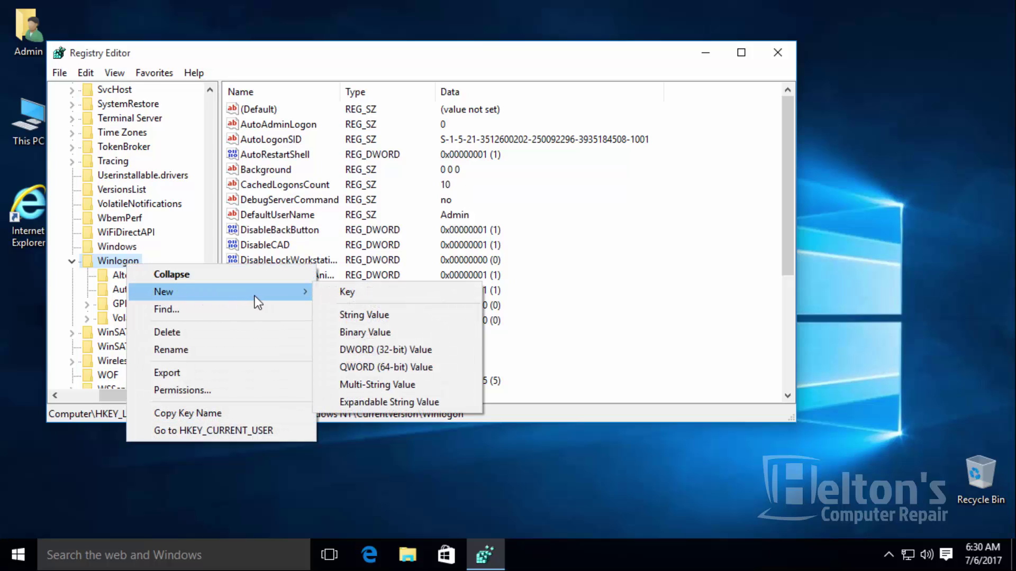
click(347, 292)
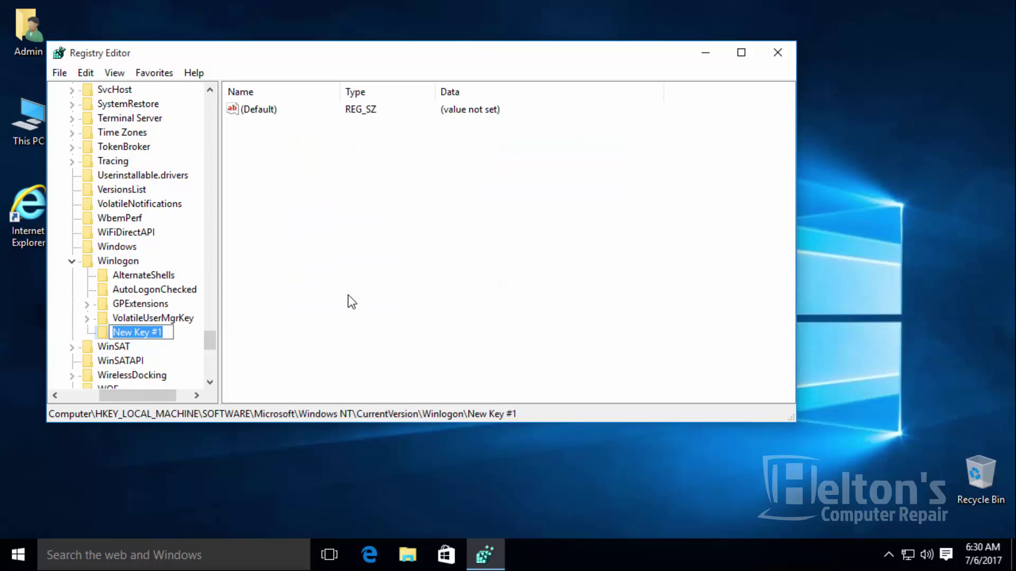
text(Speci)
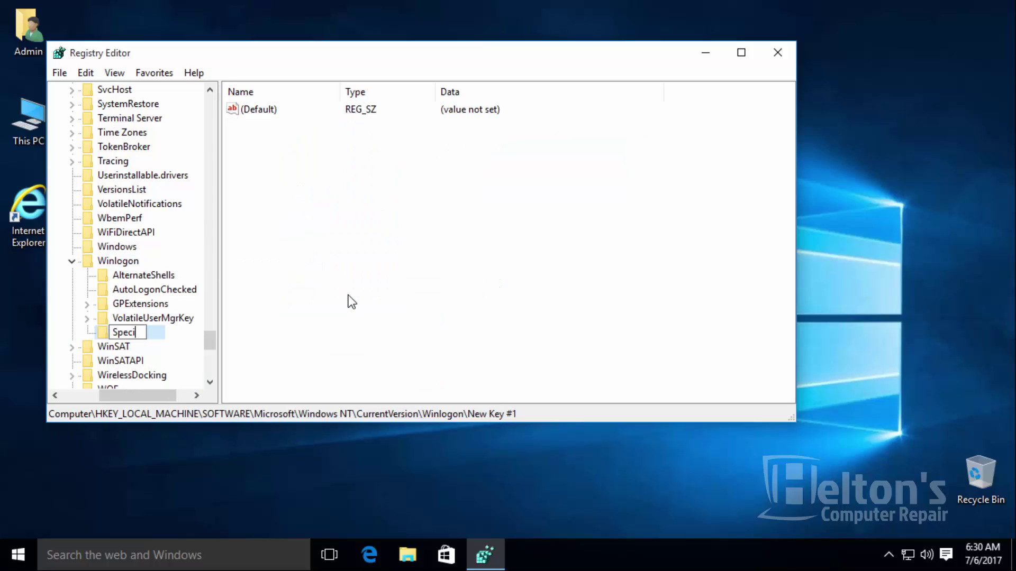
text(alAccounts)
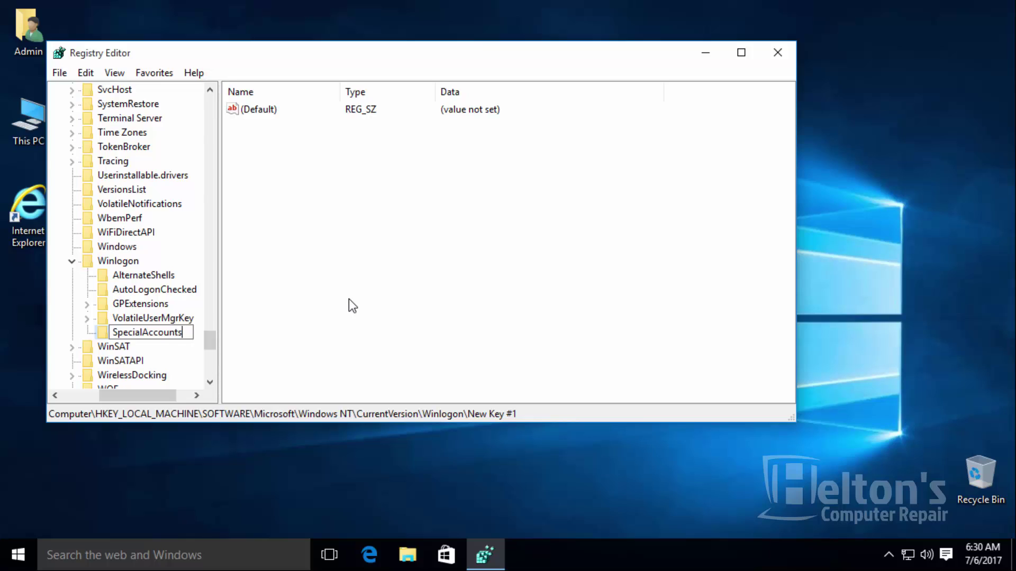
key(Return)
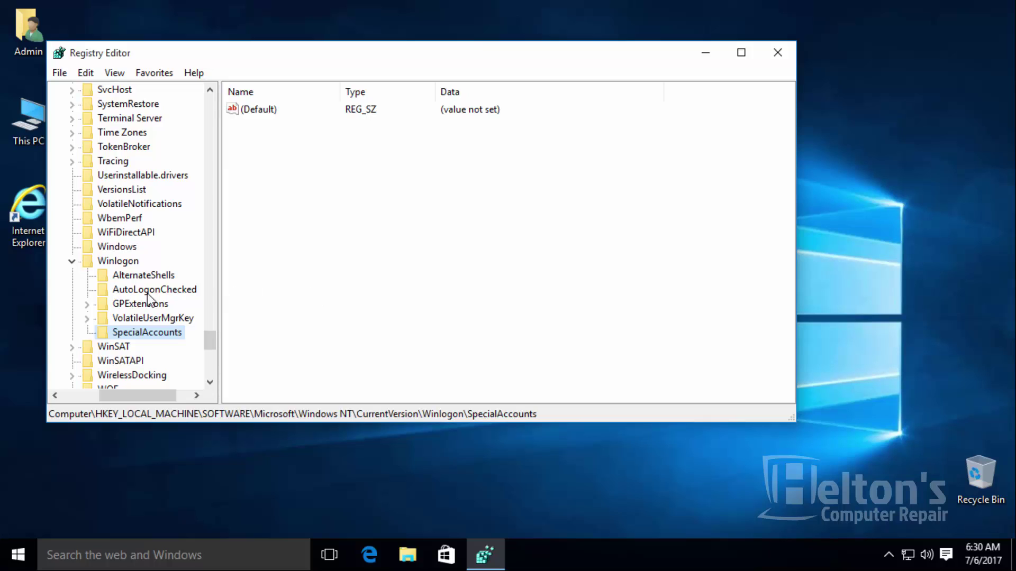
Step: Add a new subkey named UserList inside SpecialAccounts
right_click(146, 337)
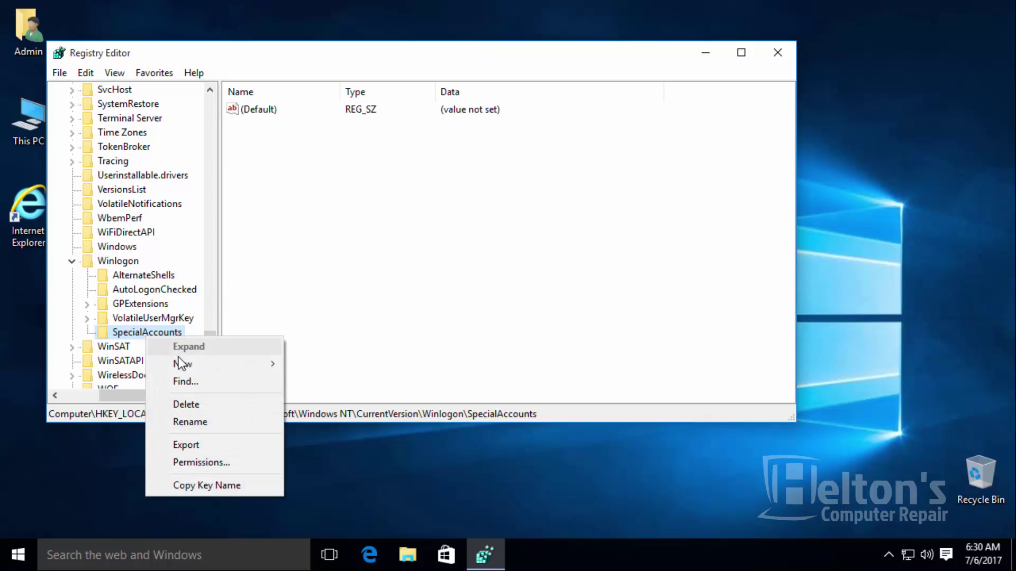
mouse_move(187, 364)
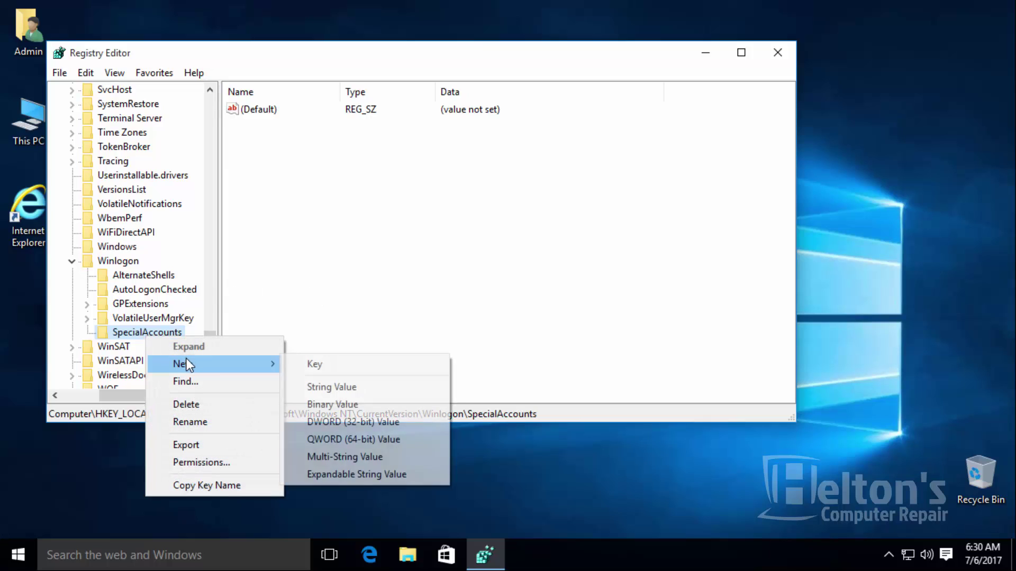
click(316, 364)
text(UserList)
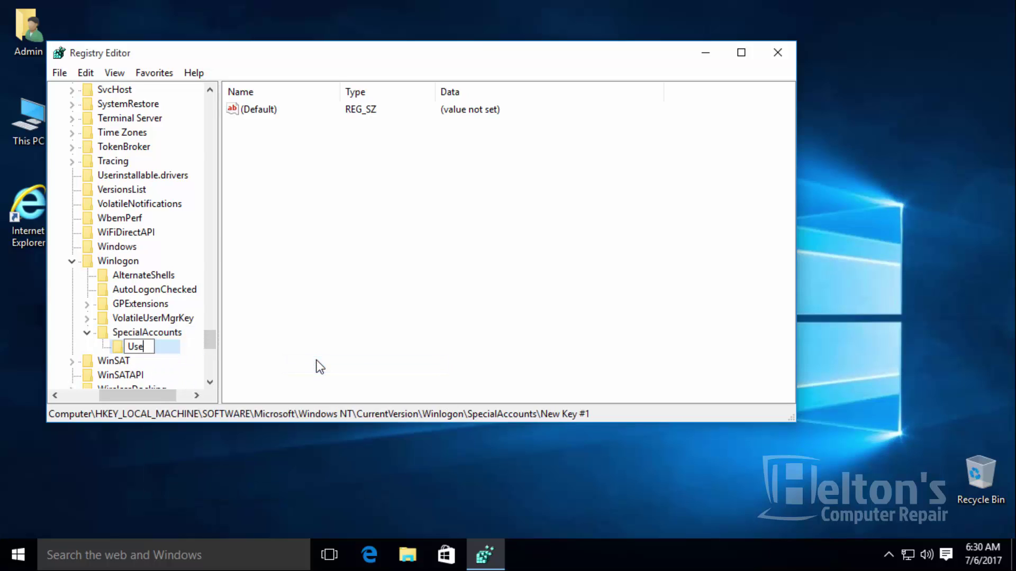
key(Return)
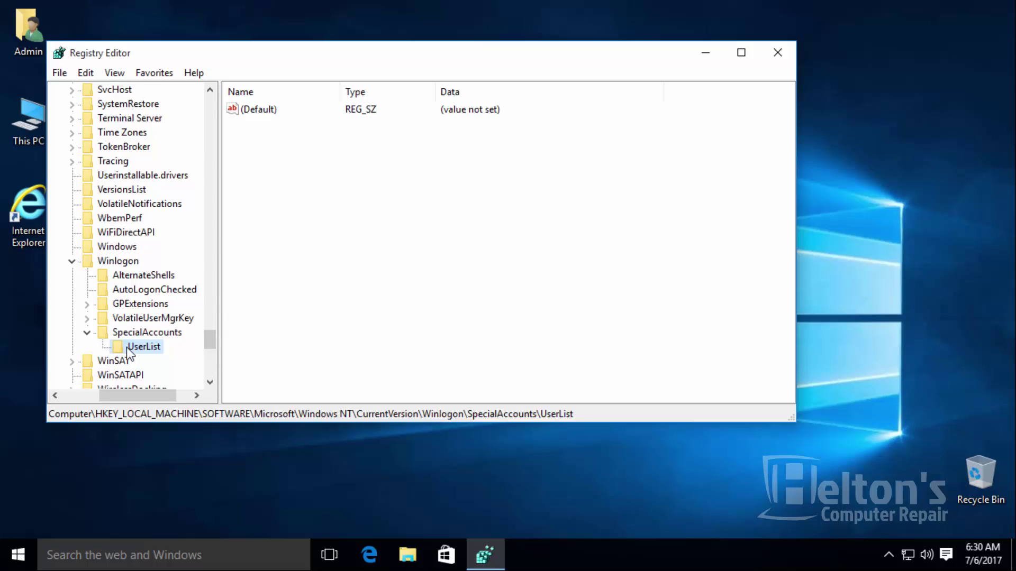
Step: Add a DWORD (32-bit) value to UserList named with the second account's user name
right_click(452, 173)
mouse_move(477, 183)
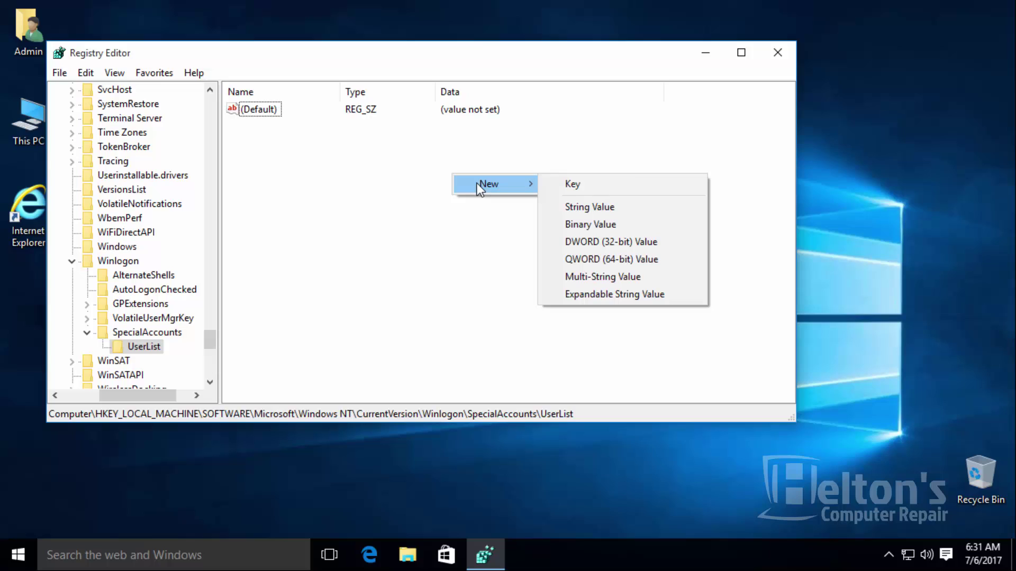
click(576, 242)
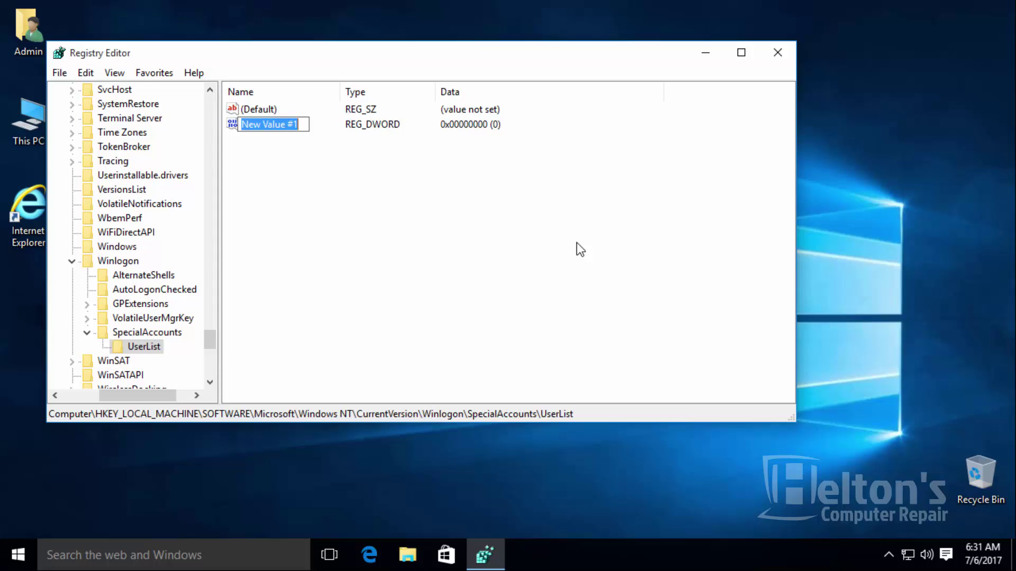
text(John)
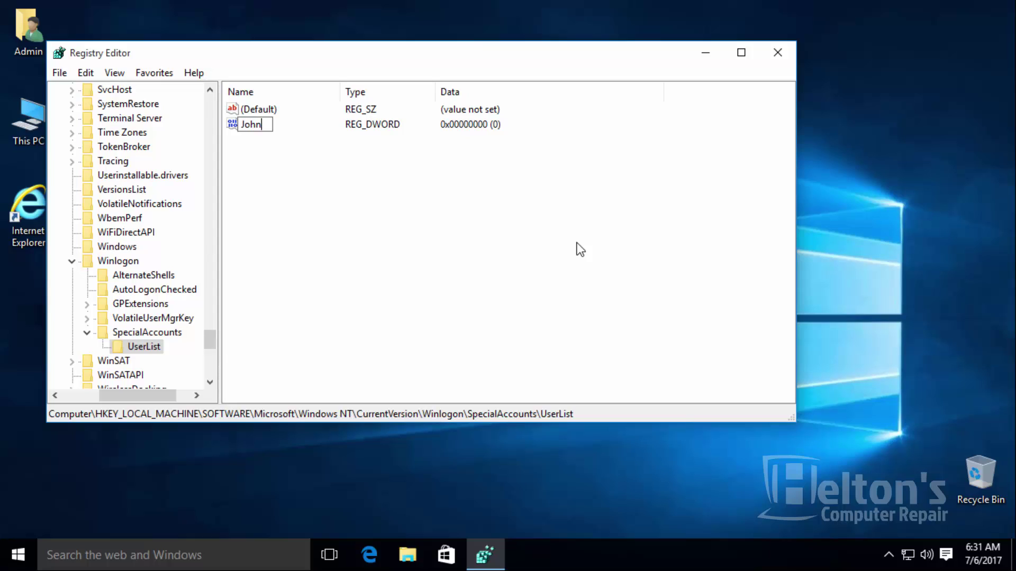
key(BackSpace)
key(BackSpace)
key(BackSpace)
key(BackSpace)
text(John)
key(Return)
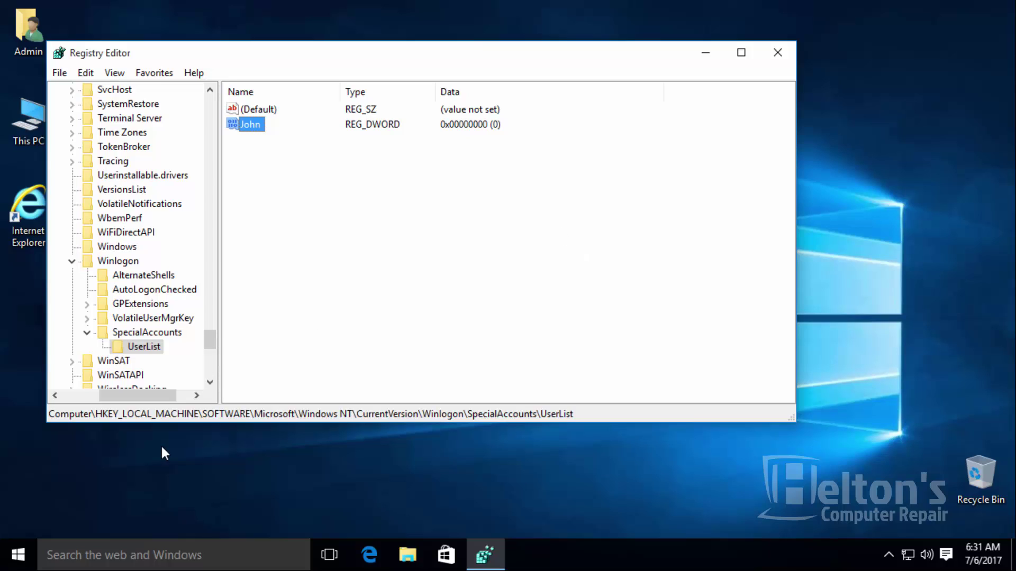
Step: Sign out of Admin and sign back in, seeing only Admin on the sign-in screen
click(21, 560)
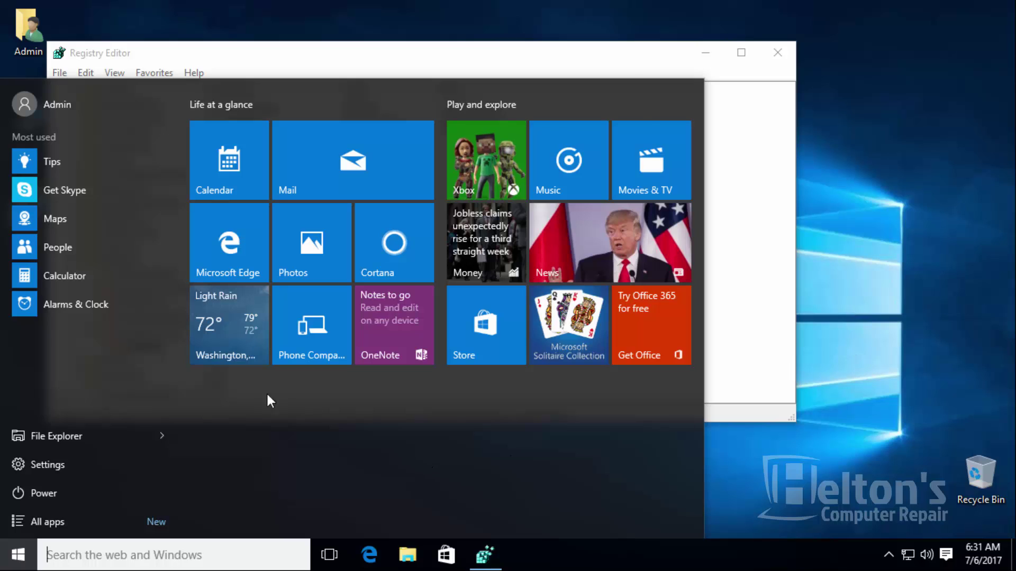
click(63, 104)
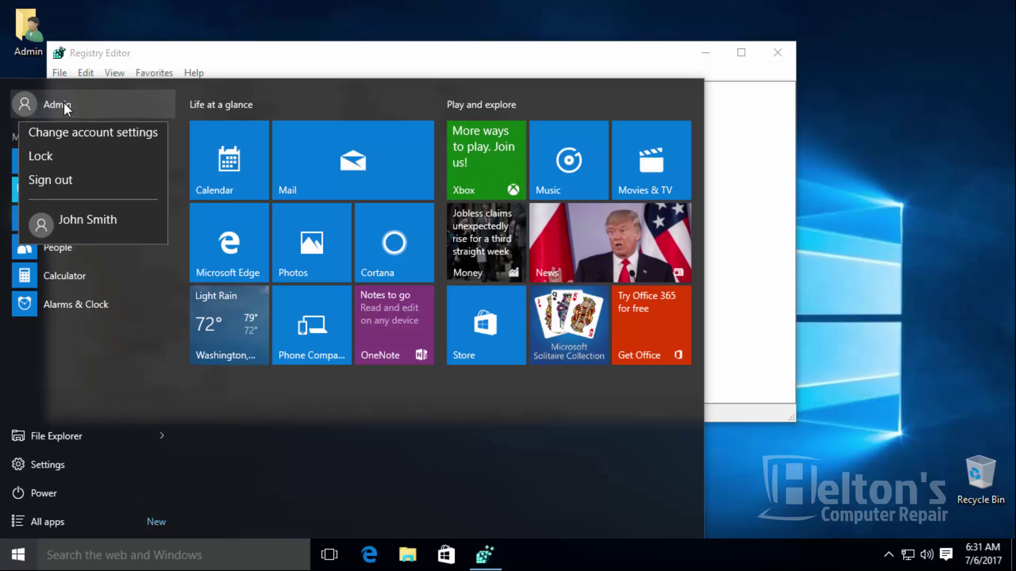
click(66, 181)
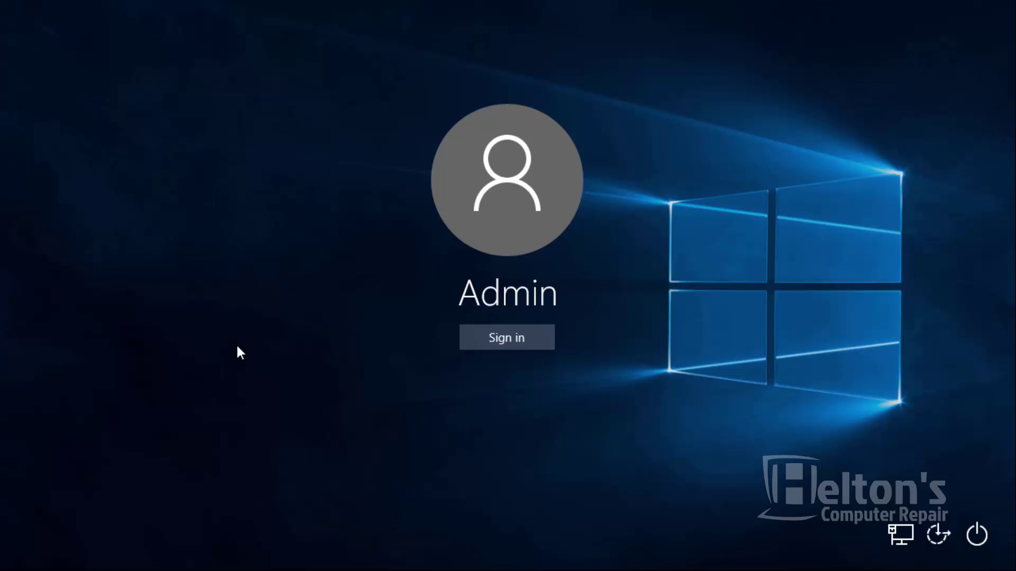
click(500, 346)
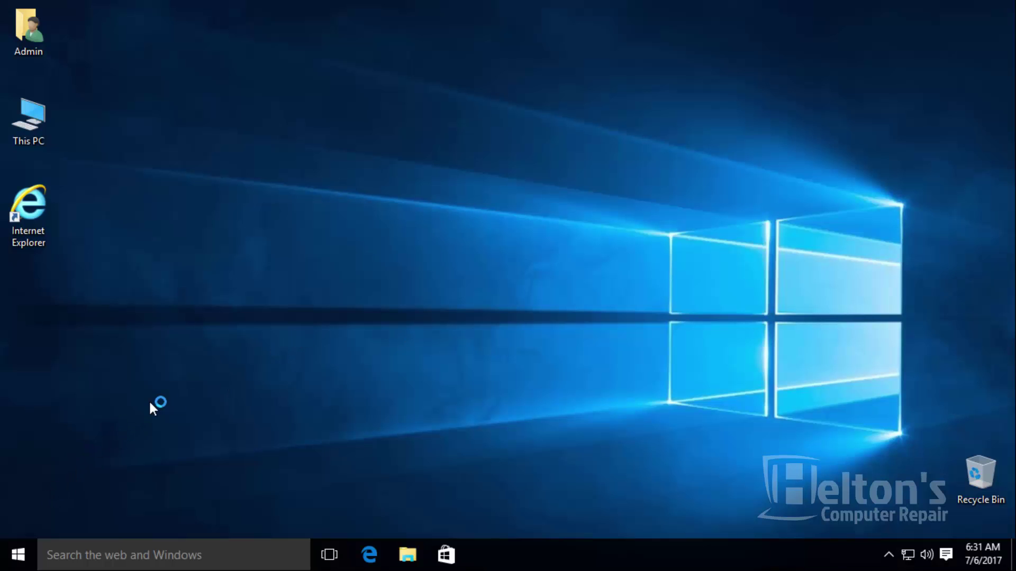
Step: Relaunch Registry Editor through a regedit search and approve UAC
click(19, 556)
text(regedit)
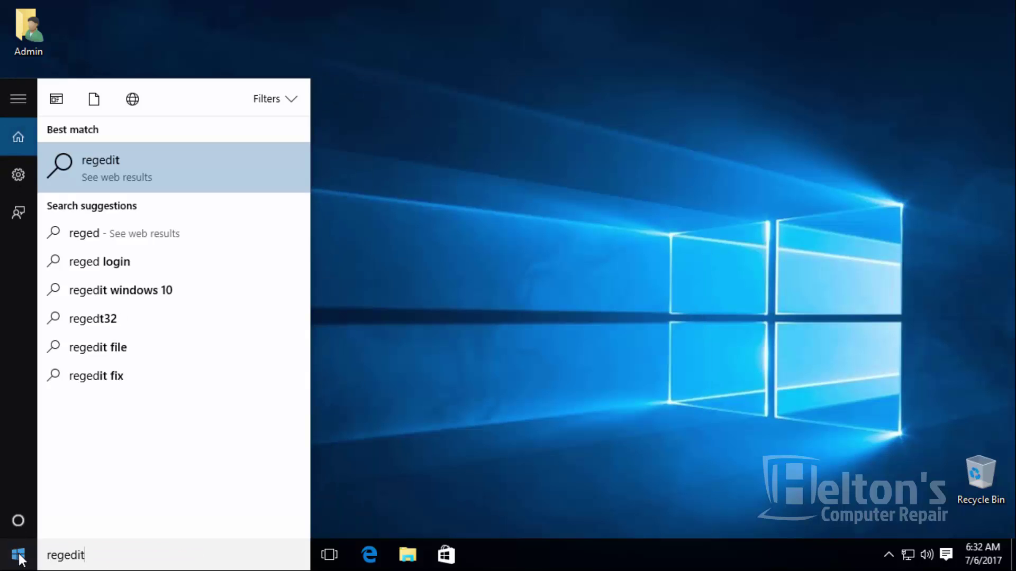
key(Return)
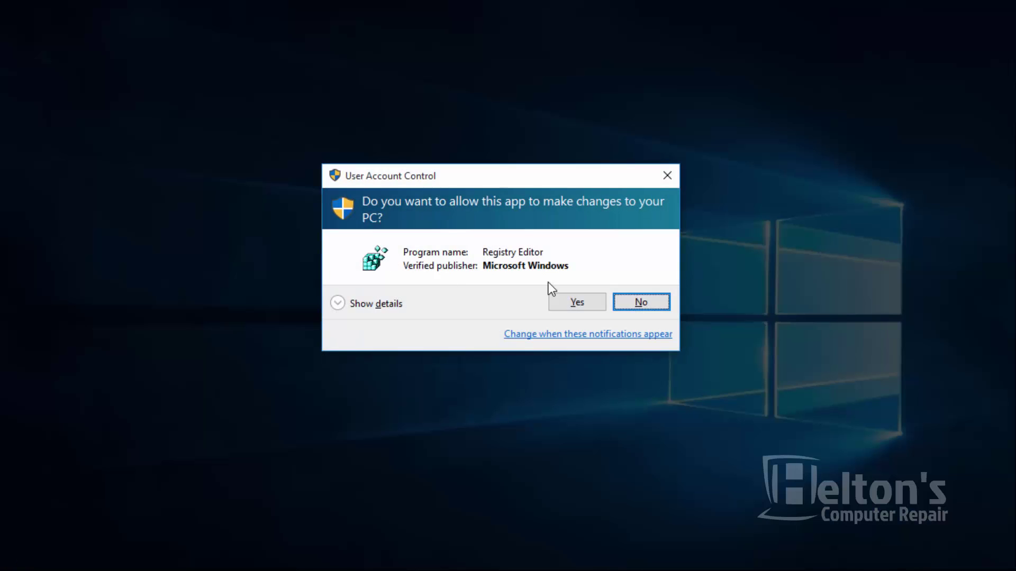
click(572, 300)
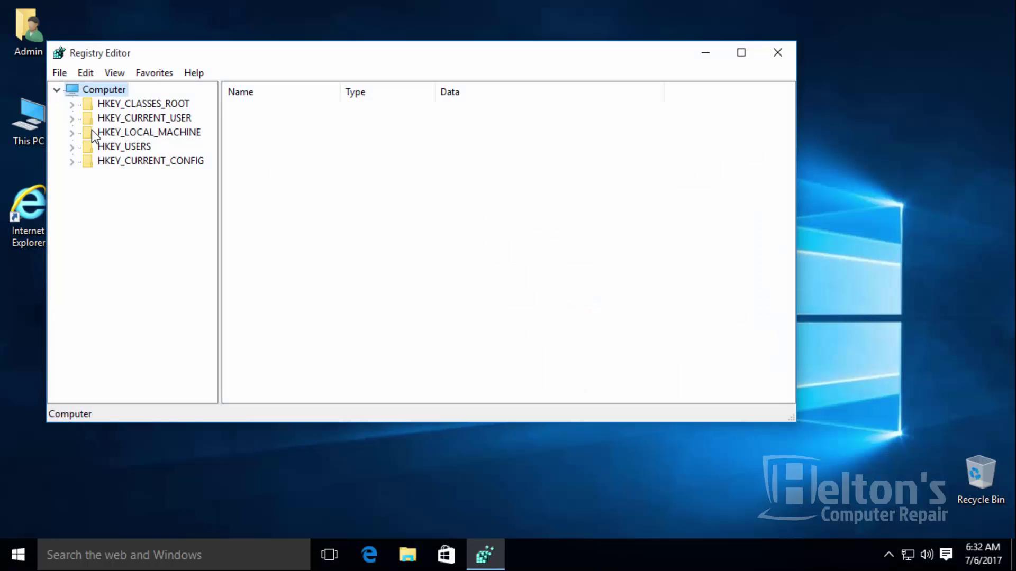
Step: Navigate to HKLM\SOFTWARE\Microsoft\Windows NT\CurrentVersion\Winlogon\SpecialAccounts\UserList
double_click(100, 133)
double_click(112, 219)
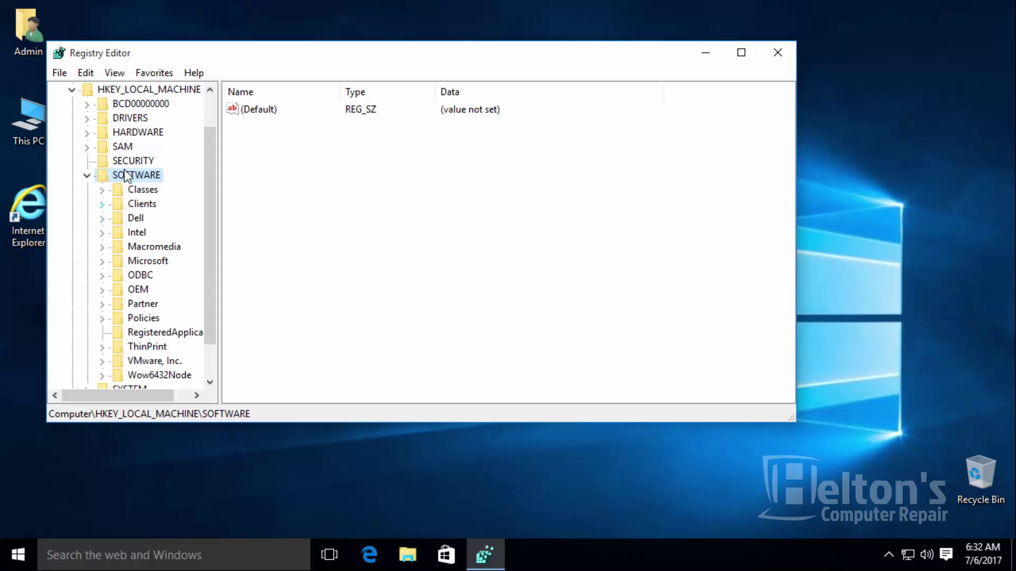
drag(214, 147, 208, 220)
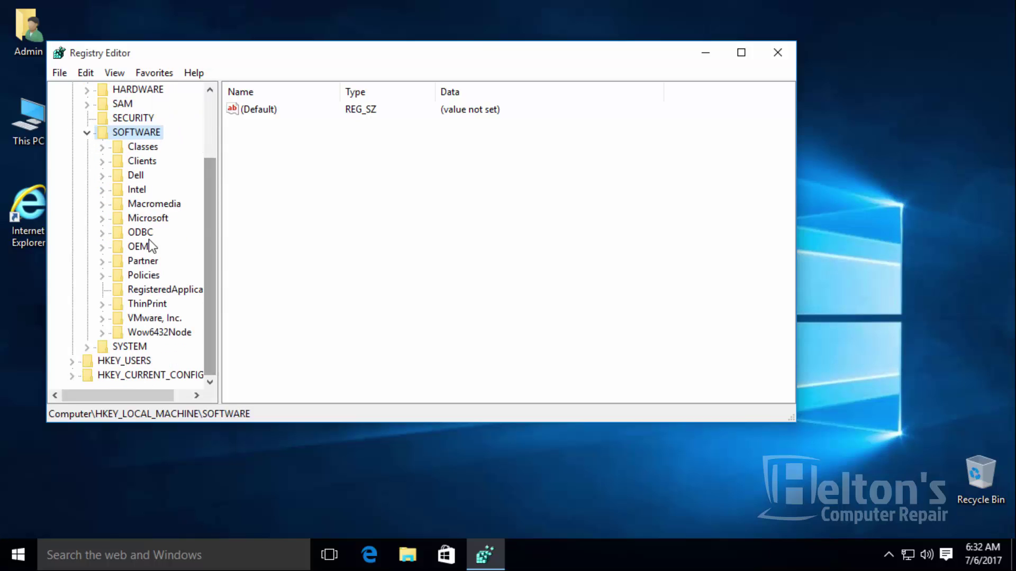
double_click(140, 219)
drag(206, 123, 212, 332)
double_click(172, 303)
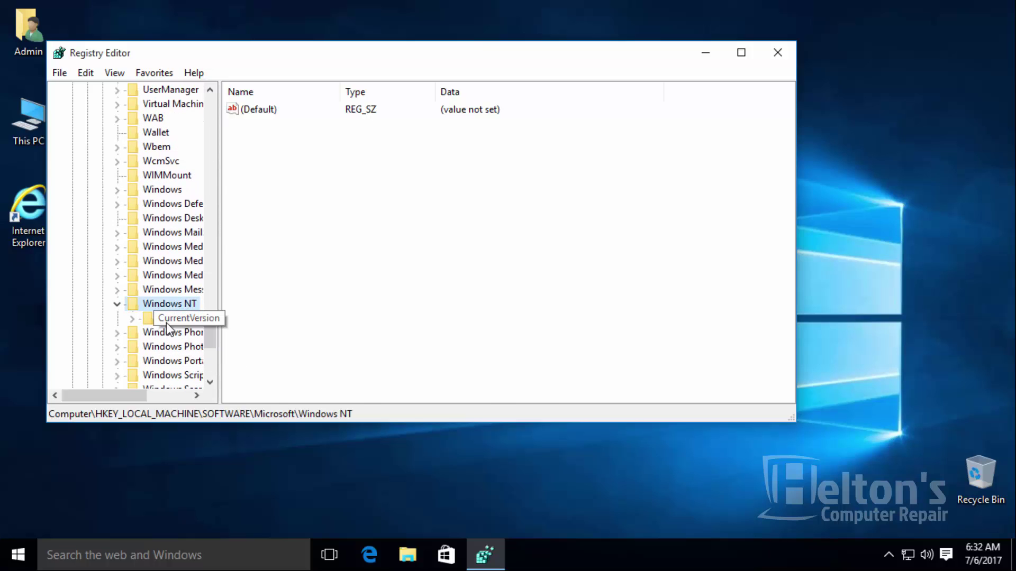
double_click(166, 320)
drag(116, 393, 162, 404)
drag(210, 290, 210, 350)
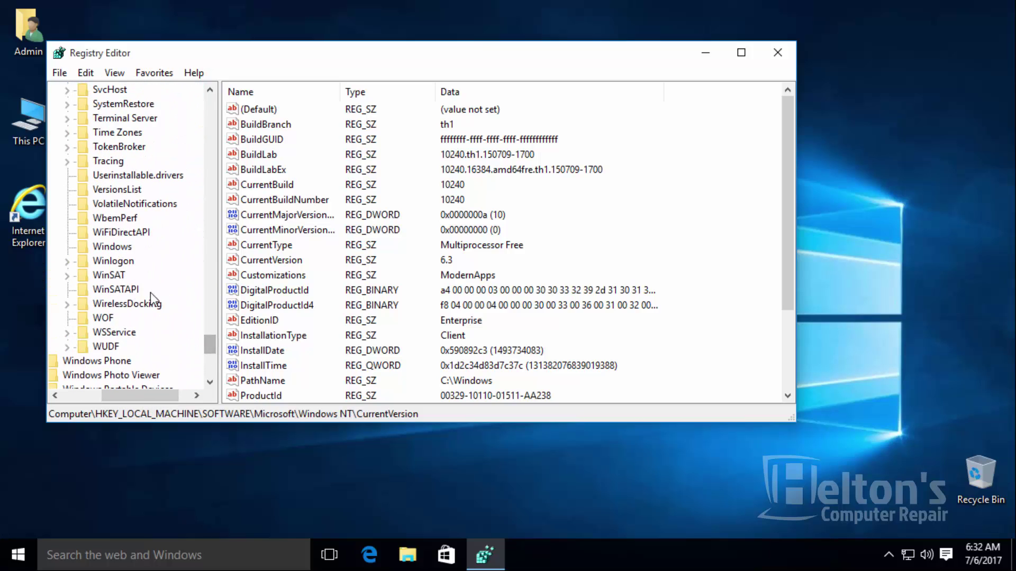
double_click(119, 261)
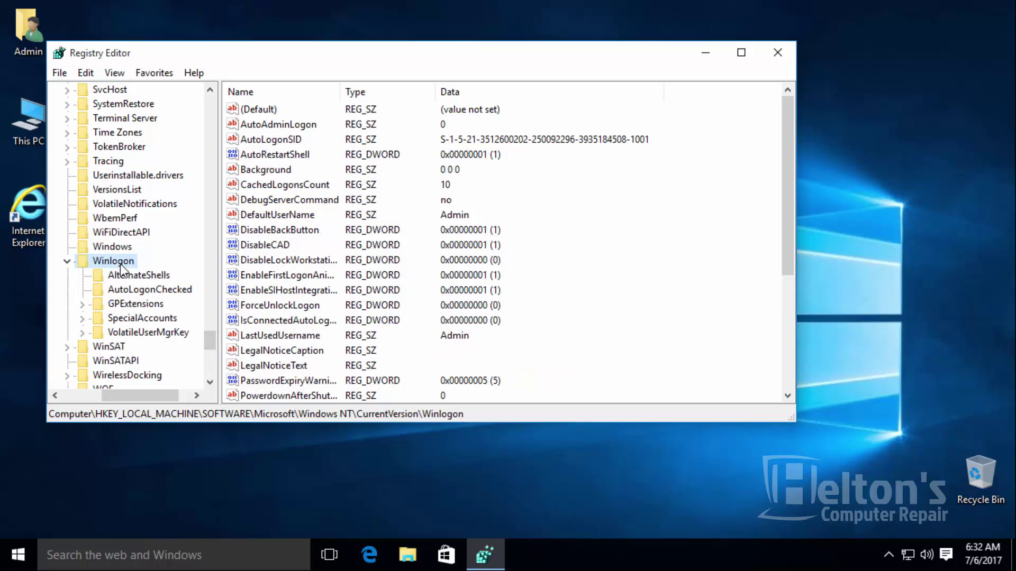
double_click(141, 320)
Step: Change the account's DWORD value data in UserList from 0 to 1
click(141, 333)
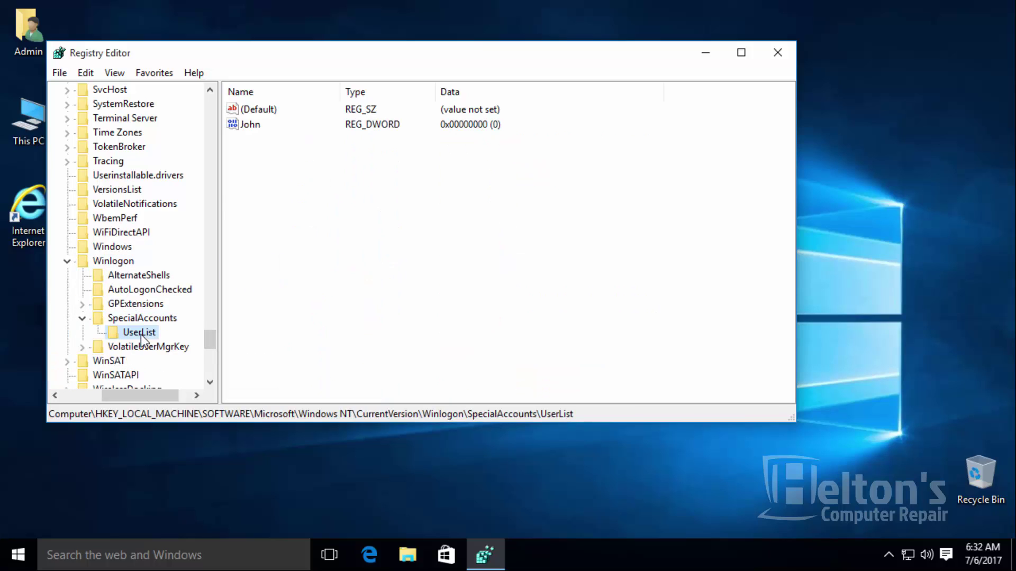
double_click(253, 127)
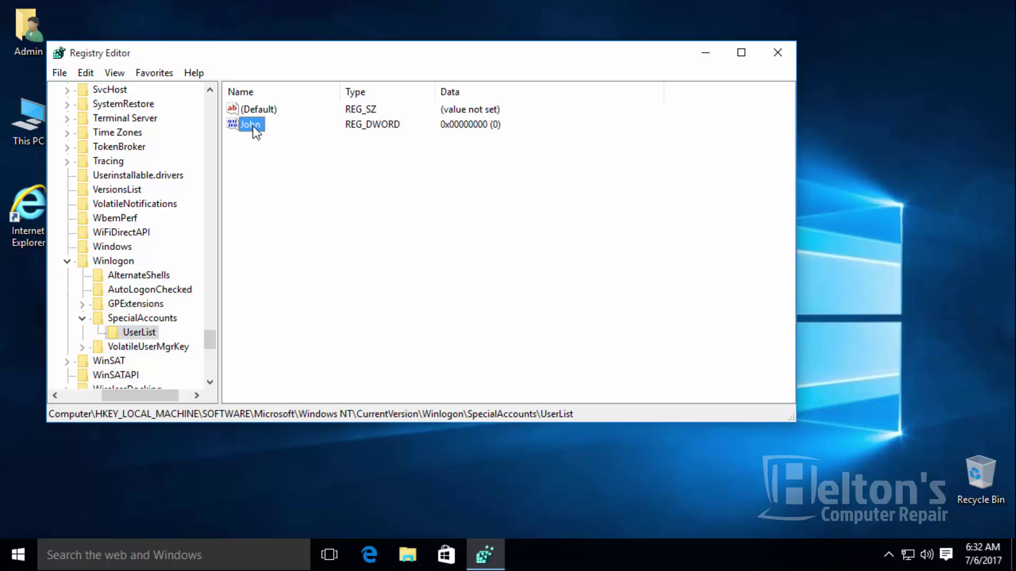
text(1)
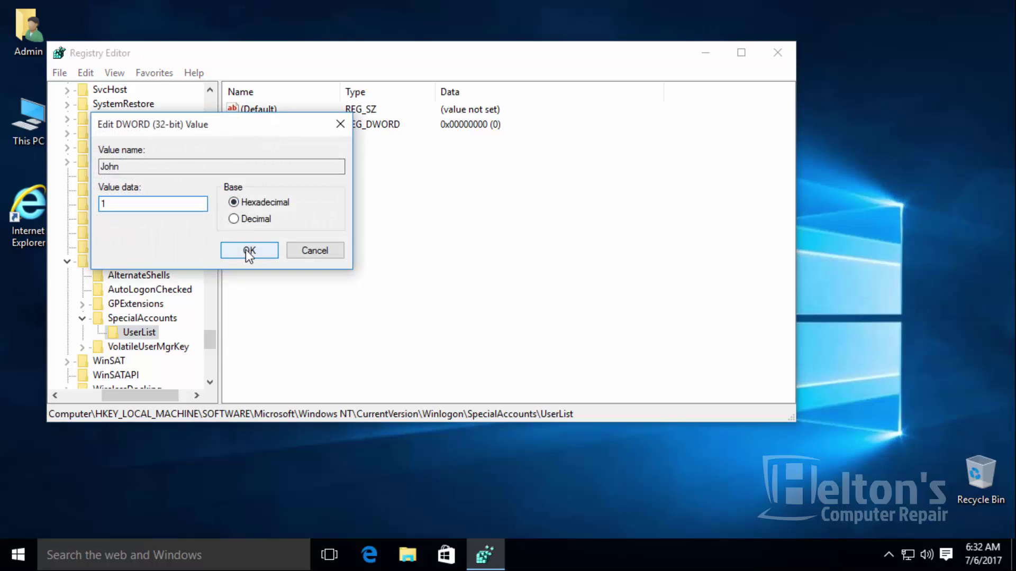
click(248, 252)
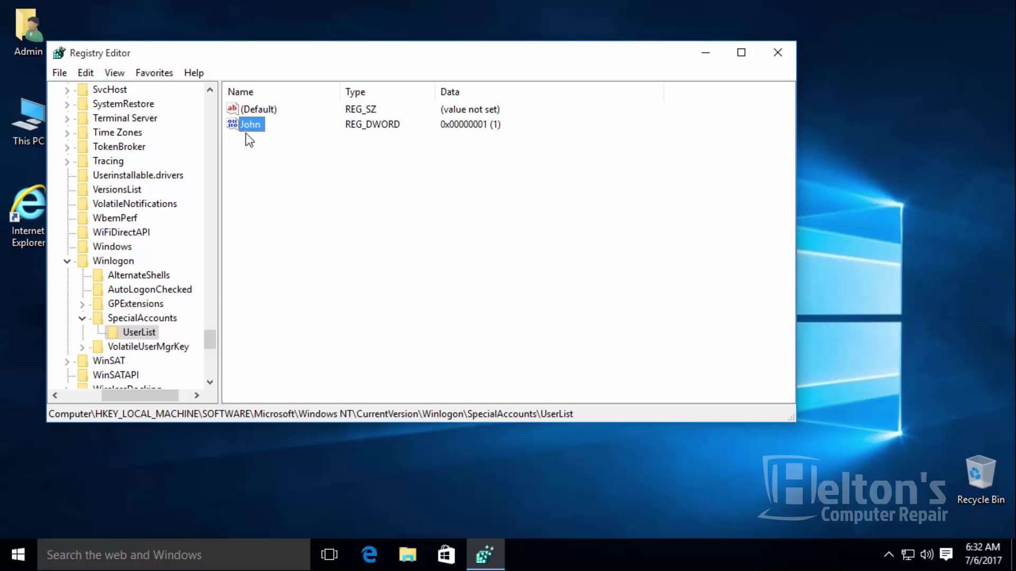
Step: Close Registry Editor, sign out, and sign back in as Admin with both accounts listed
click(775, 59)
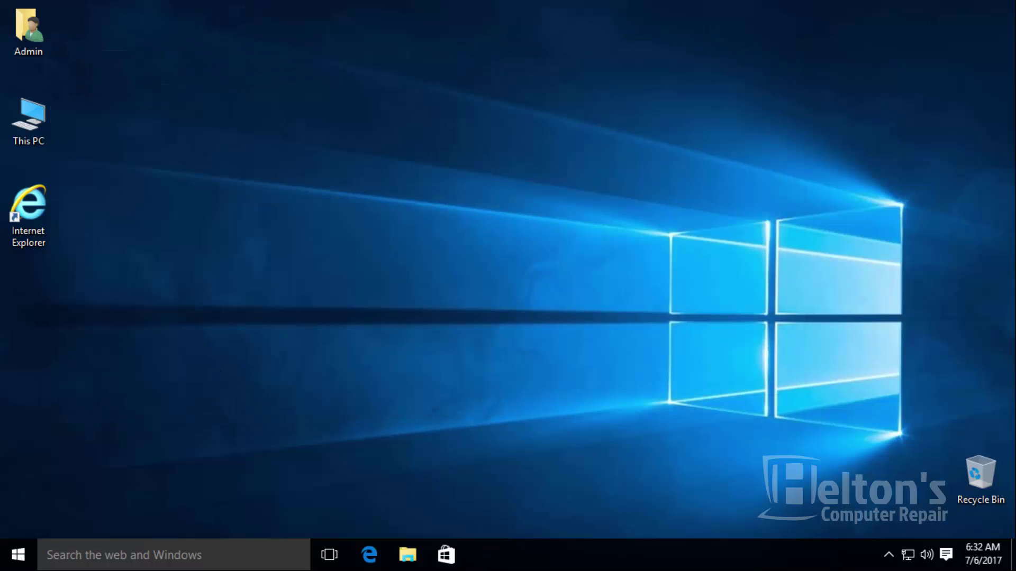
click(17, 556)
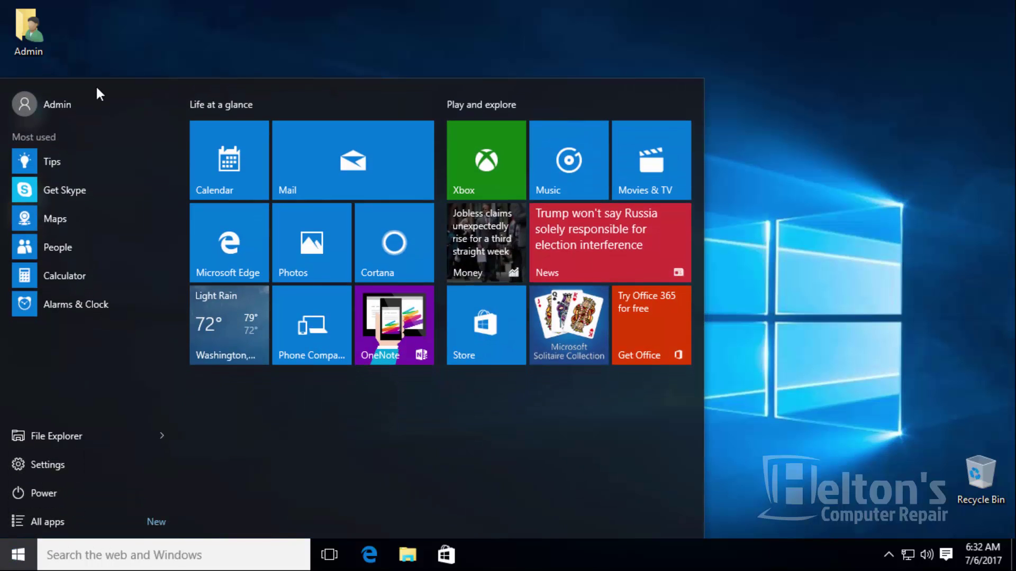
click(88, 104)
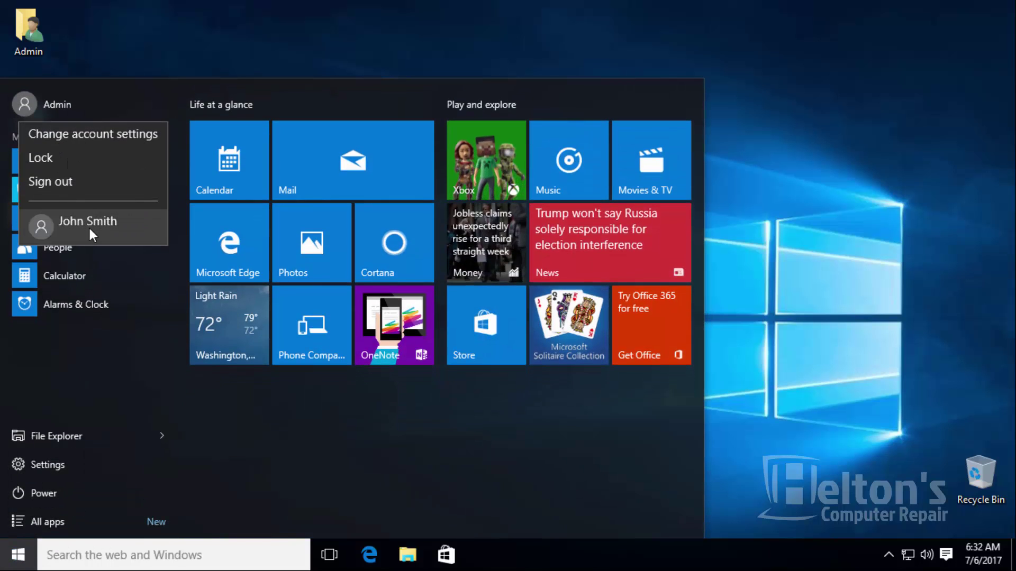
click(72, 182)
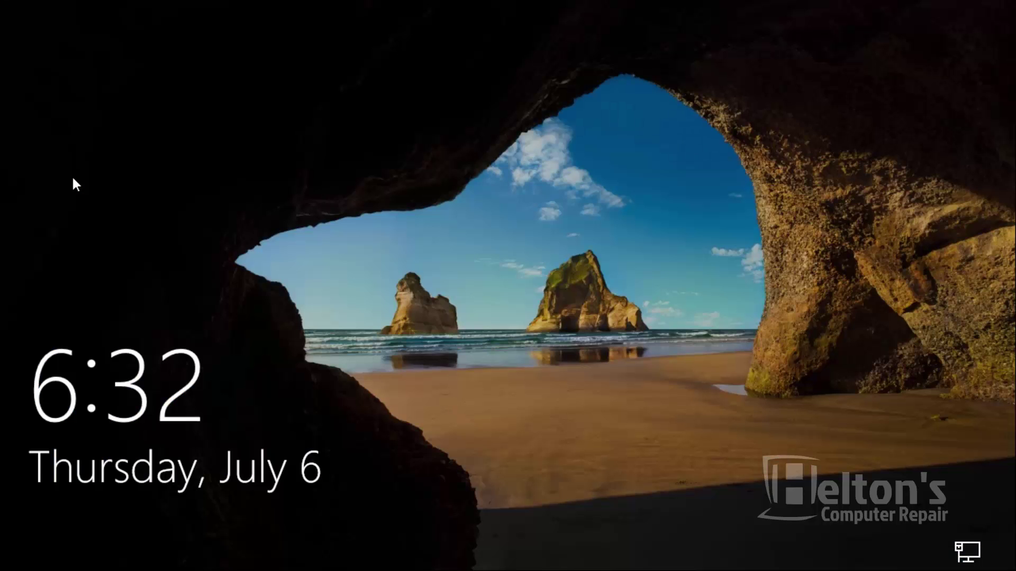
click(73, 179)
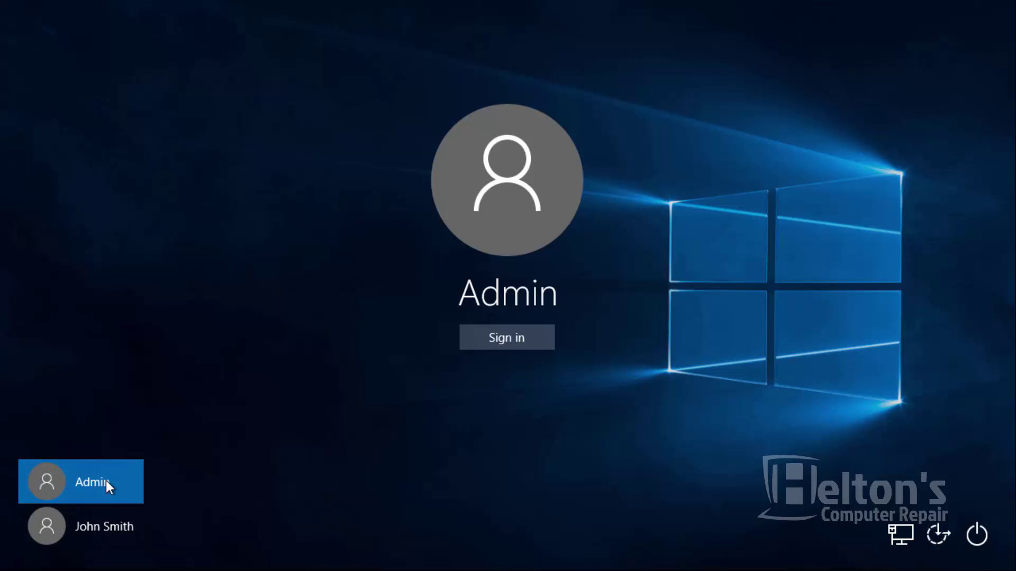
click(496, 334)
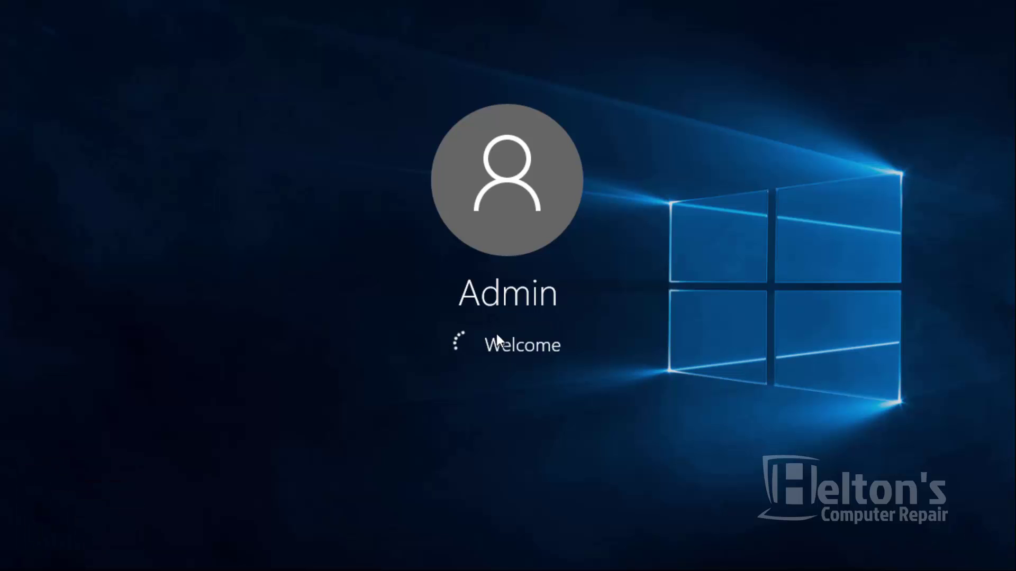